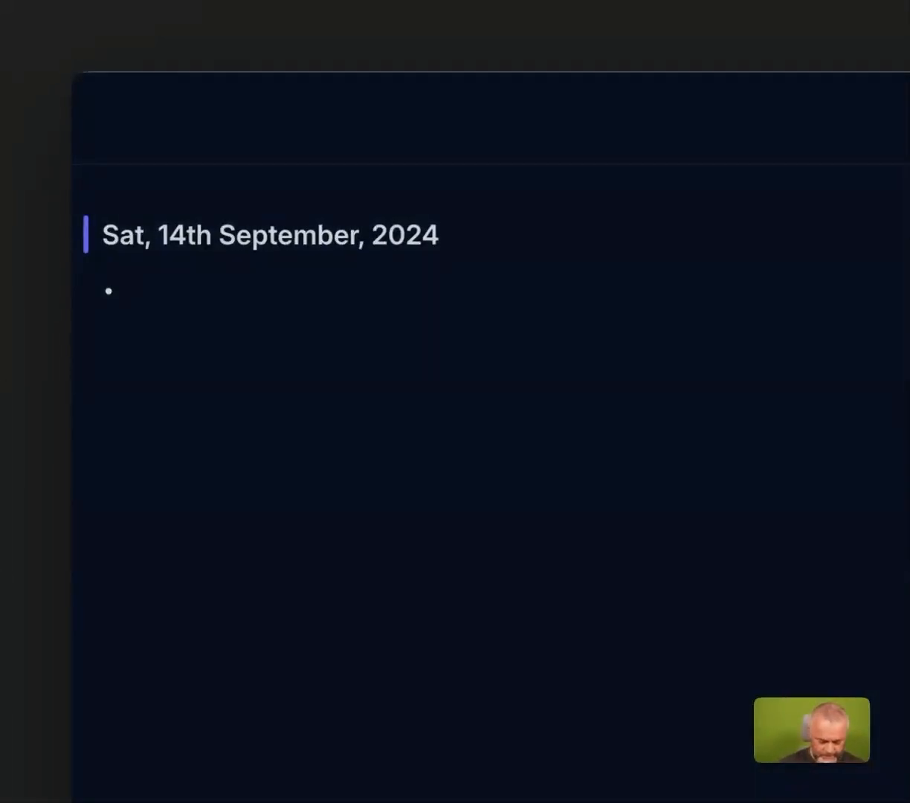
Add the bullet "A note directly here" to the Sat, 14th September, 2024 daily note and start a new bullet.
{"action": "type", "text": "A note"}
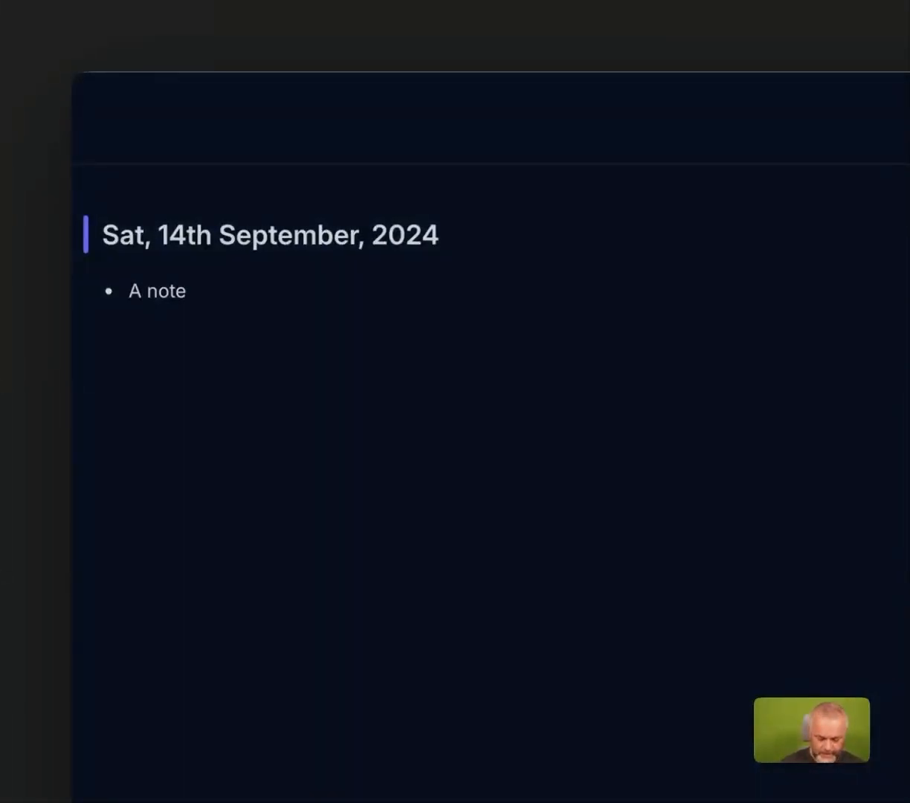
{"action": "type", "text": " directly here"}
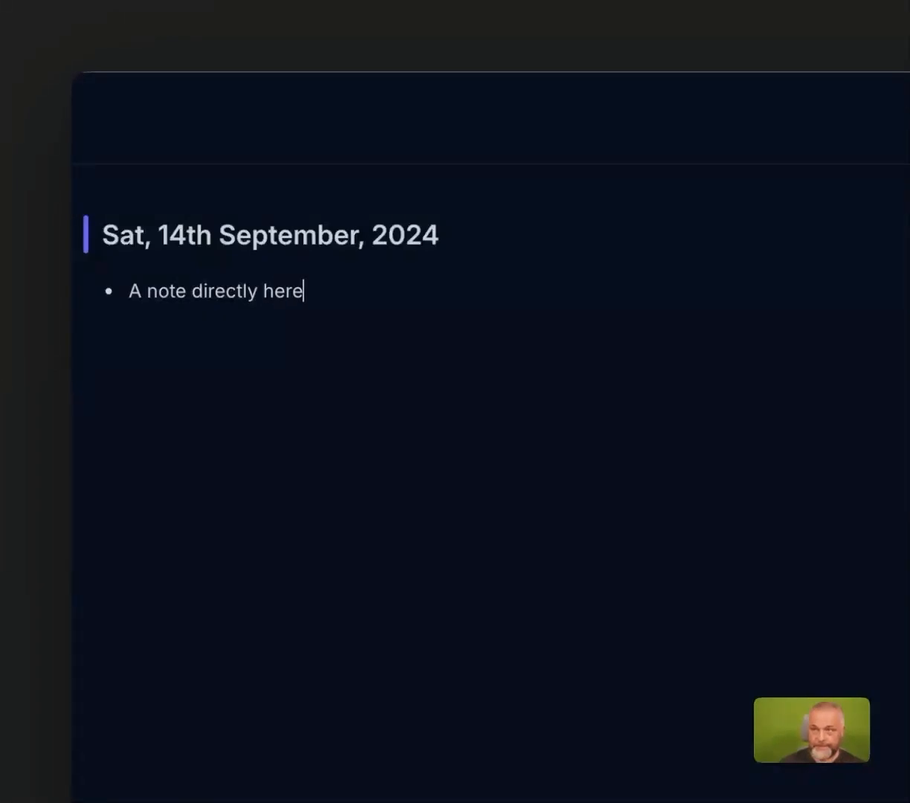
{"action": "key", "text": "Return"}
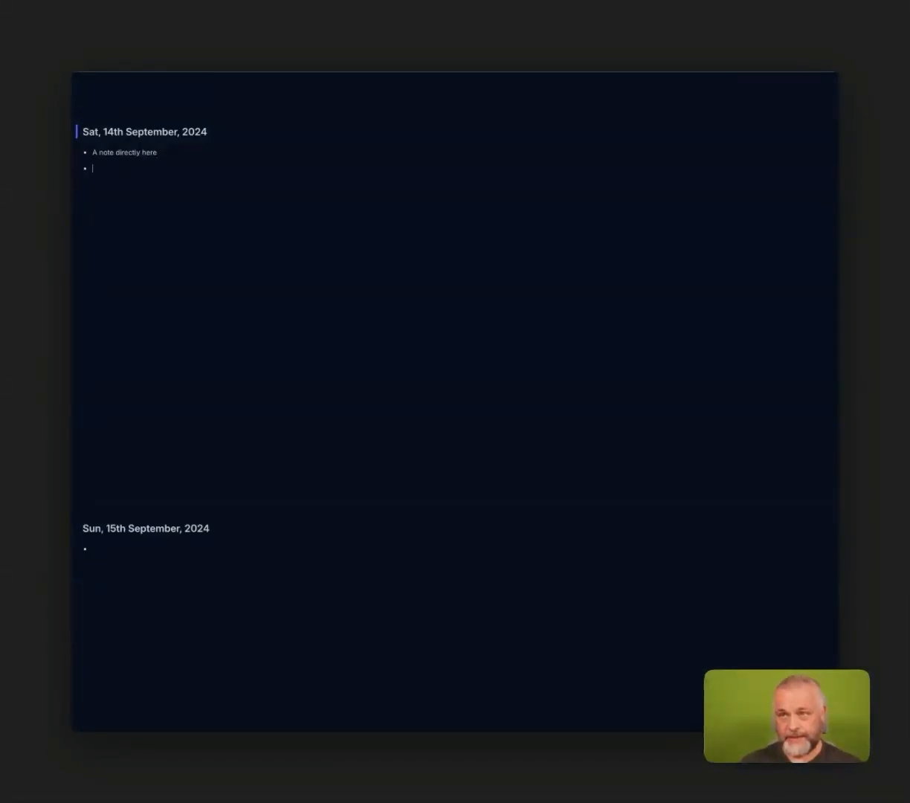
Switch to the Alfred launcher and send "This is a note coming from Alfred" to Reflect as a note.
{"action": "key", "text": "alt+space"}
{"action": "type", "text": "r"}
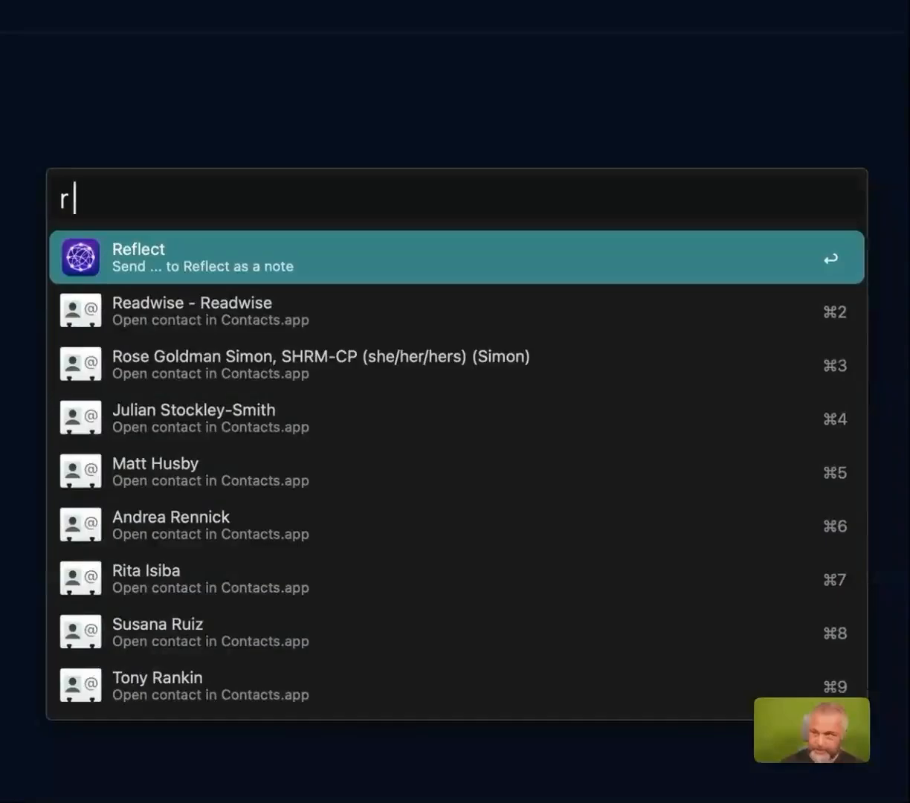
{"action": "type", "text": " This is "}
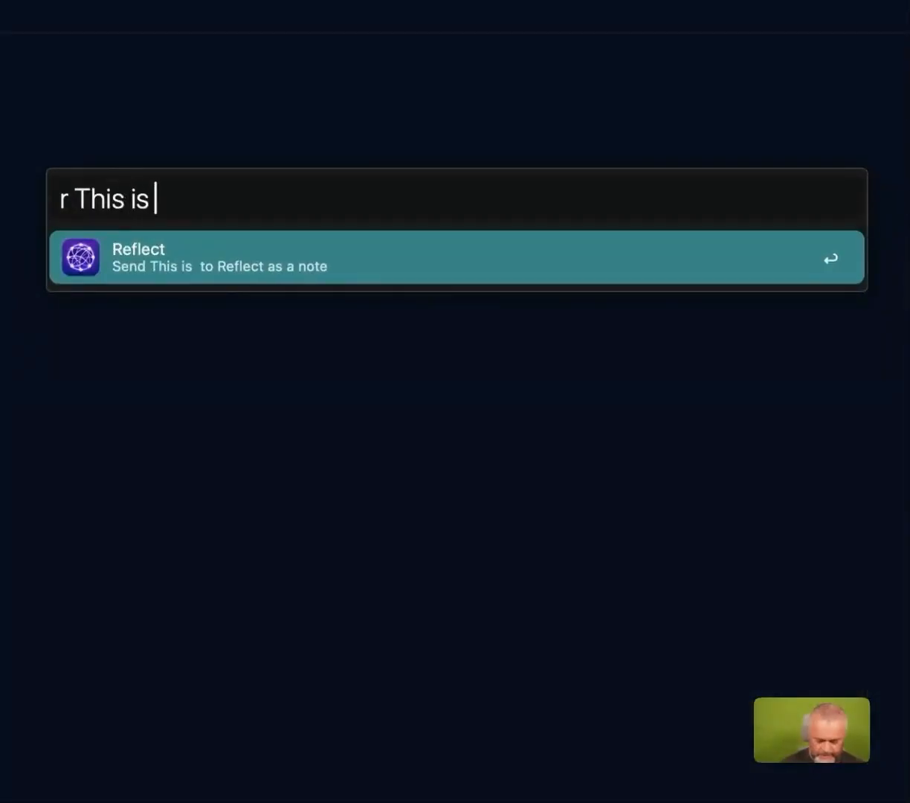
{"action": "type", "text": "a note coming from "}
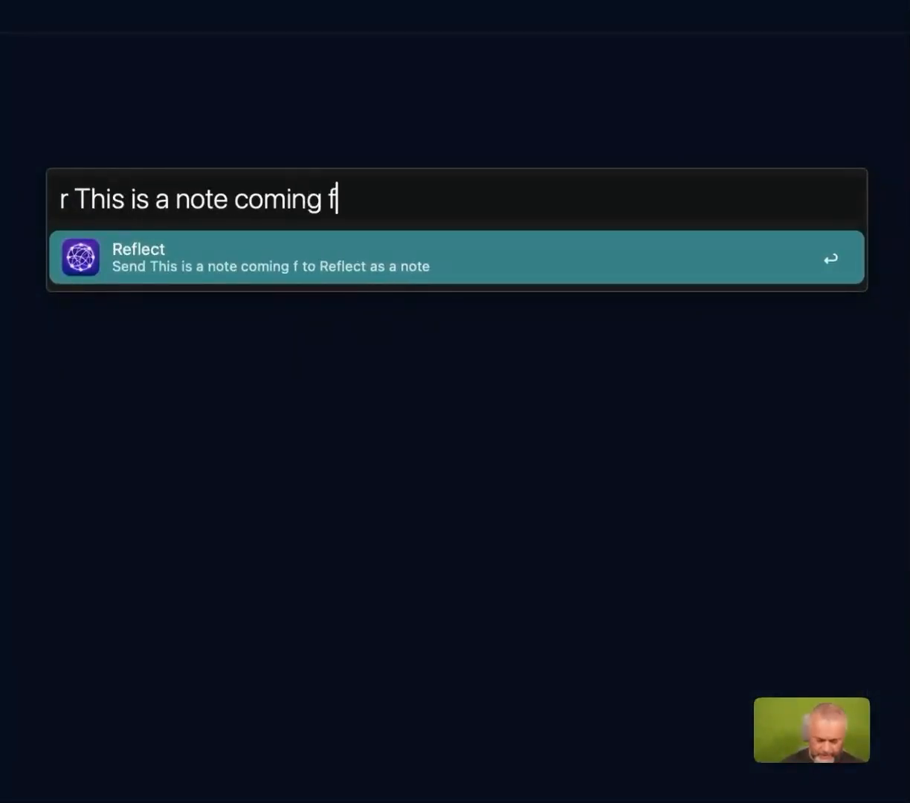
{"action": "type", "text": "Alfrod"}
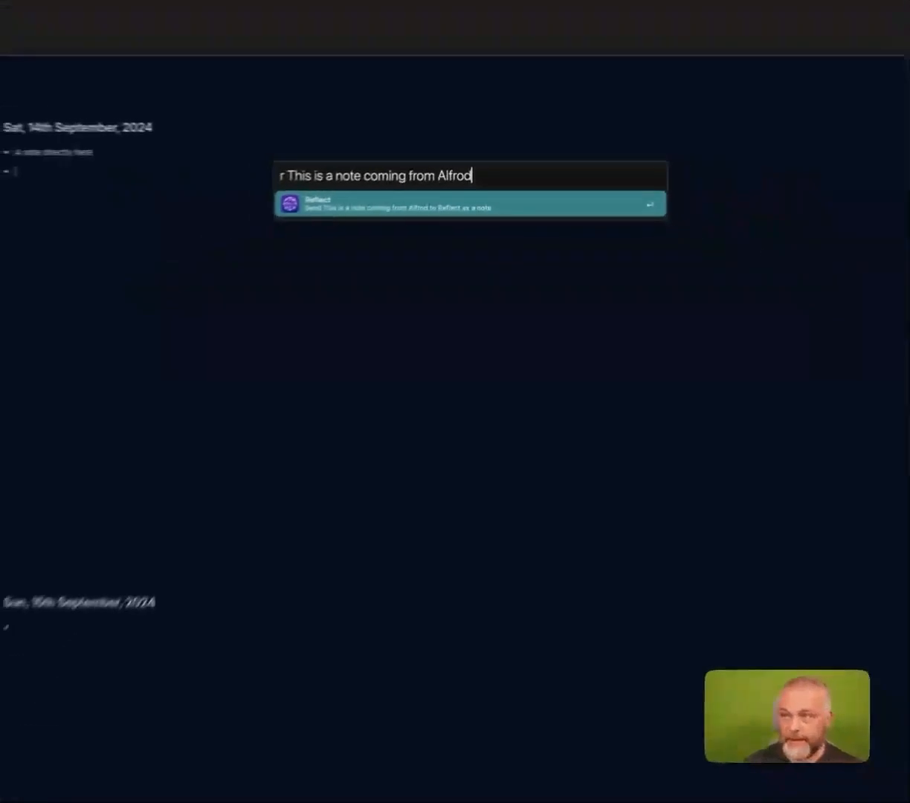
{"action": "key", "text": "BackSpace"}
{"action": "key", "text": "BackSpace"}
{"action": "type", "text": "ed"}
{"action": "key", "text": "Return"}
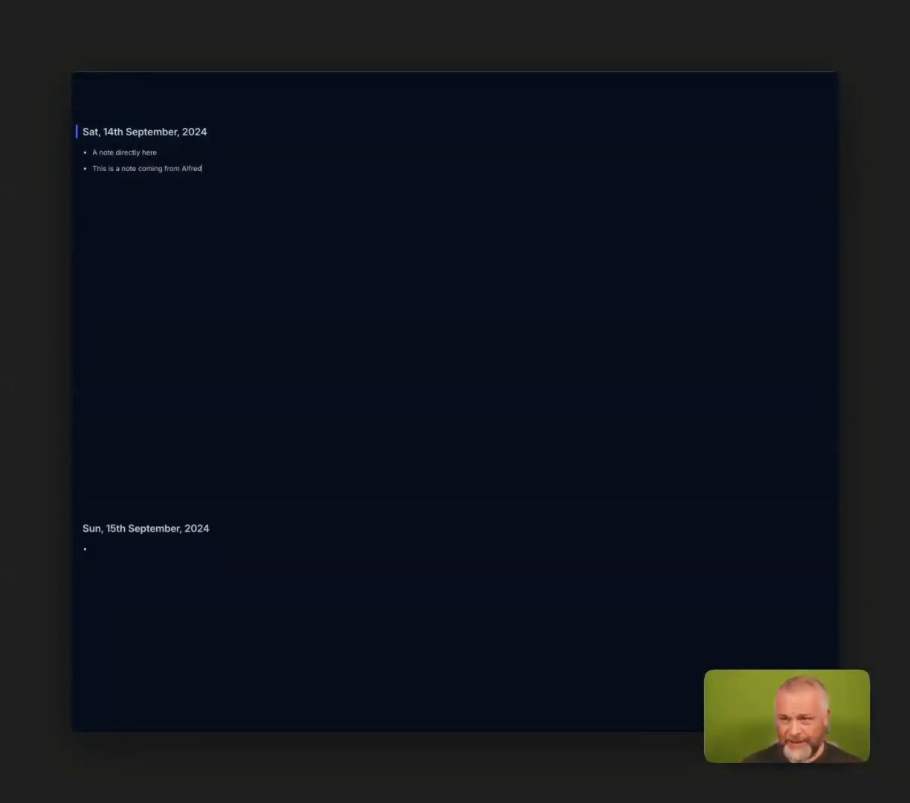
Switch to Telegram and send the message "A note from Telegram" to the Totoro bot chat.
{"action": "key", "text": "super+Tab"}
{"action": "key", "text": "super+Tab"}
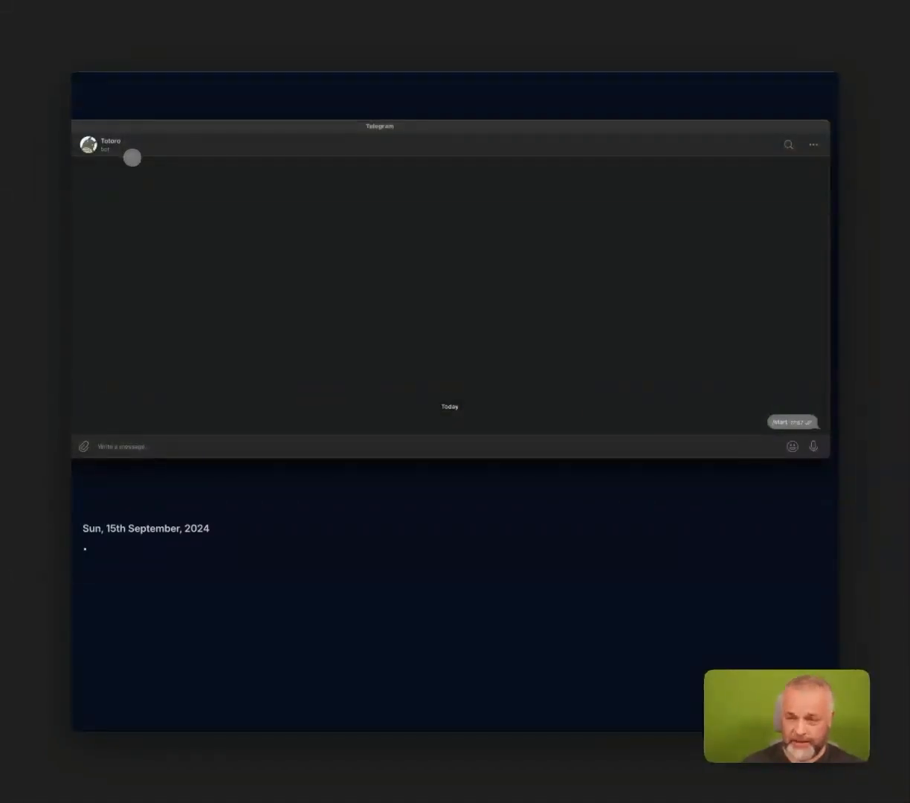
{"action": "left_click", "coordinate": [191, 445]}
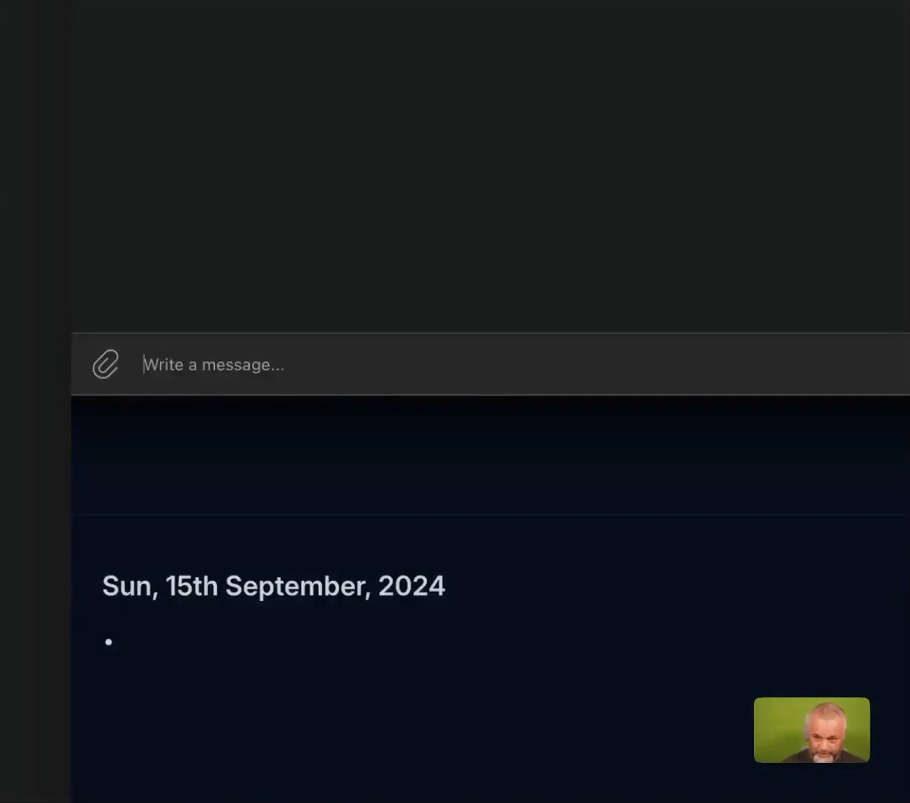
{"action": "type", "text": "A note "}
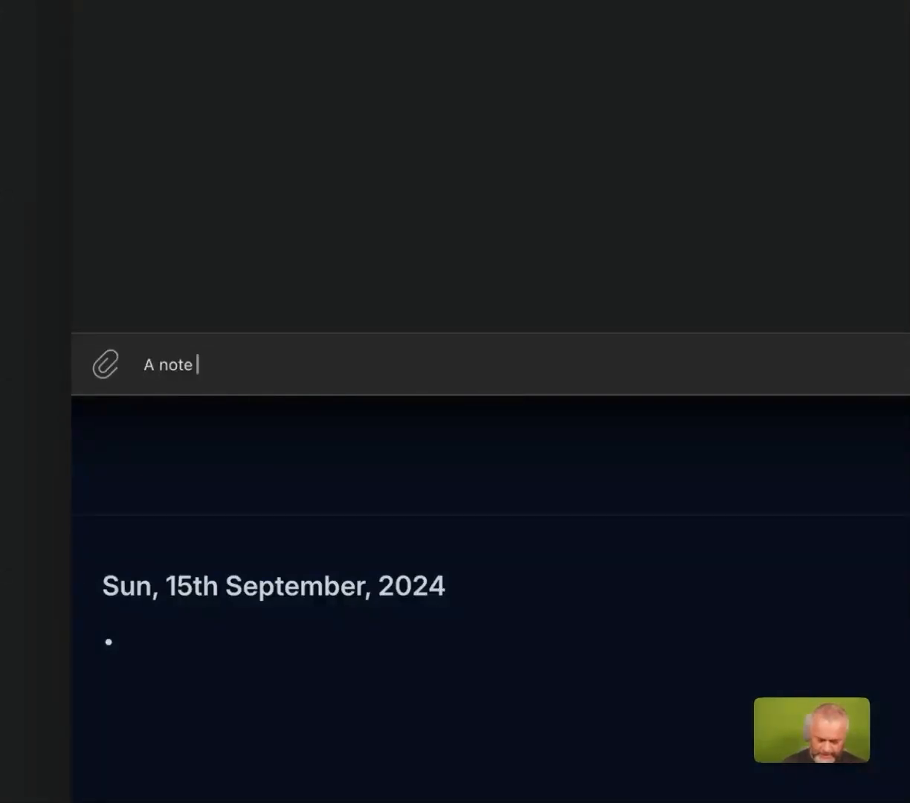
{"action": "type", "text": "from Telegram"}
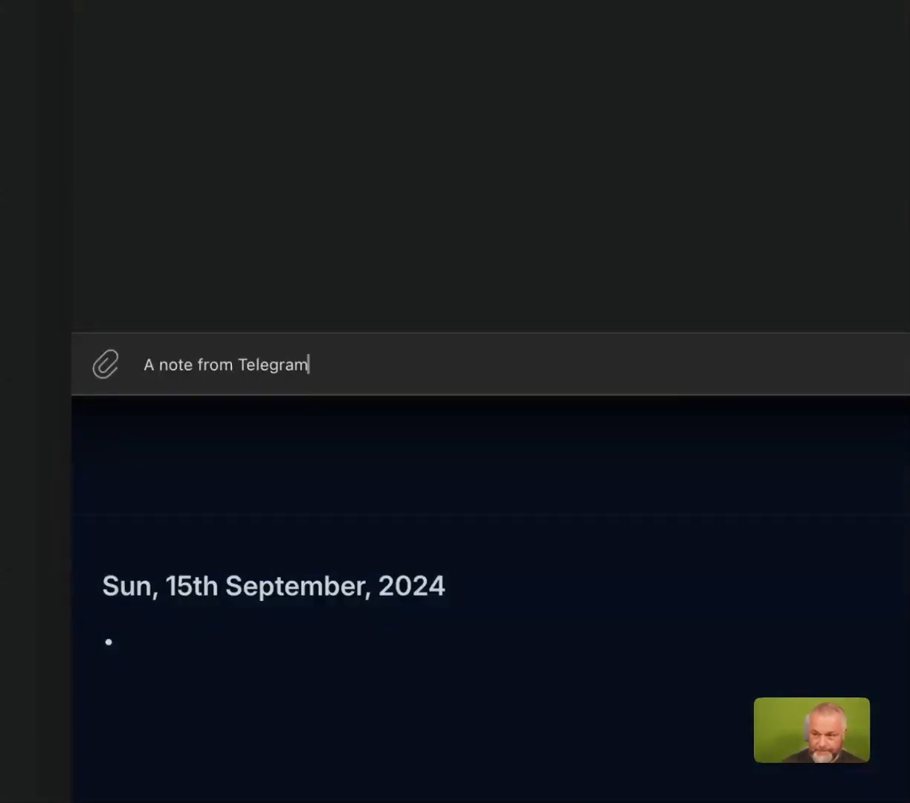
{"action": "key", "text": "Return"}
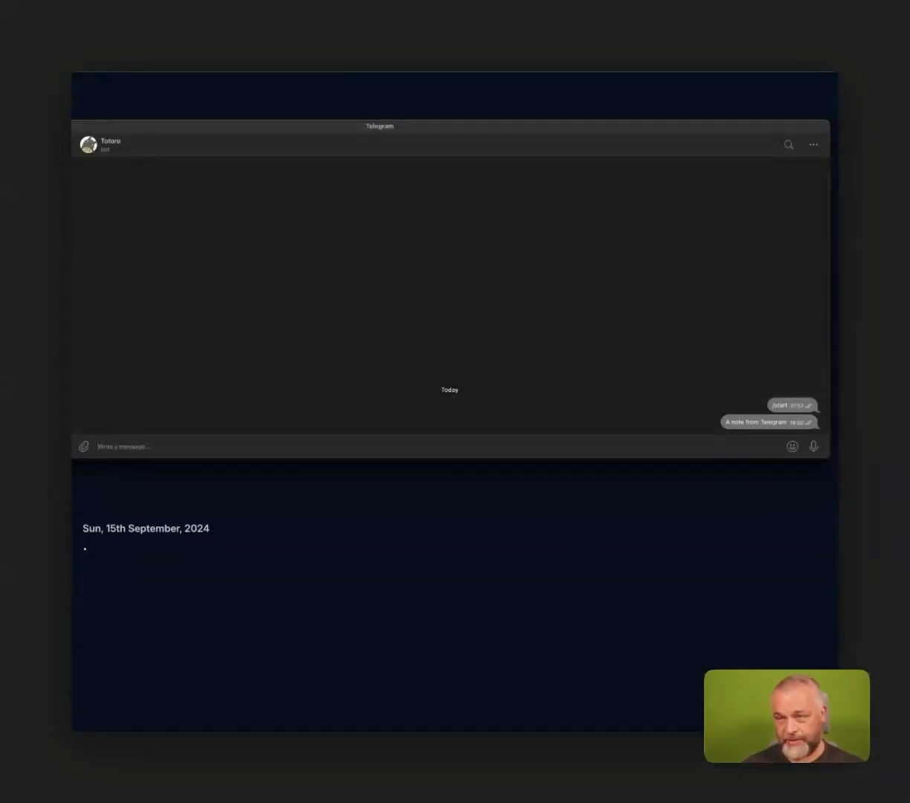
Return to Reflect and send "I am recording a video about Reflect|+" through Alfred as a positive journal entry.
{"action": "key", "text": "super+Tab"}
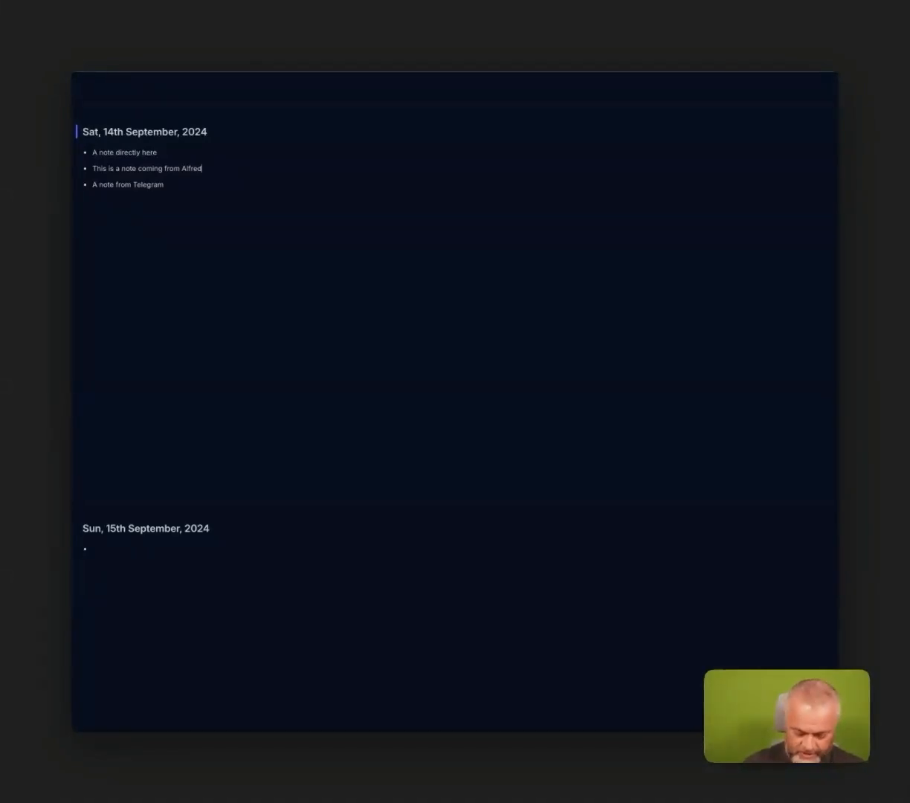
{"action": "key", "text": "alt+space"}
{"action": "type", "text": "r"}
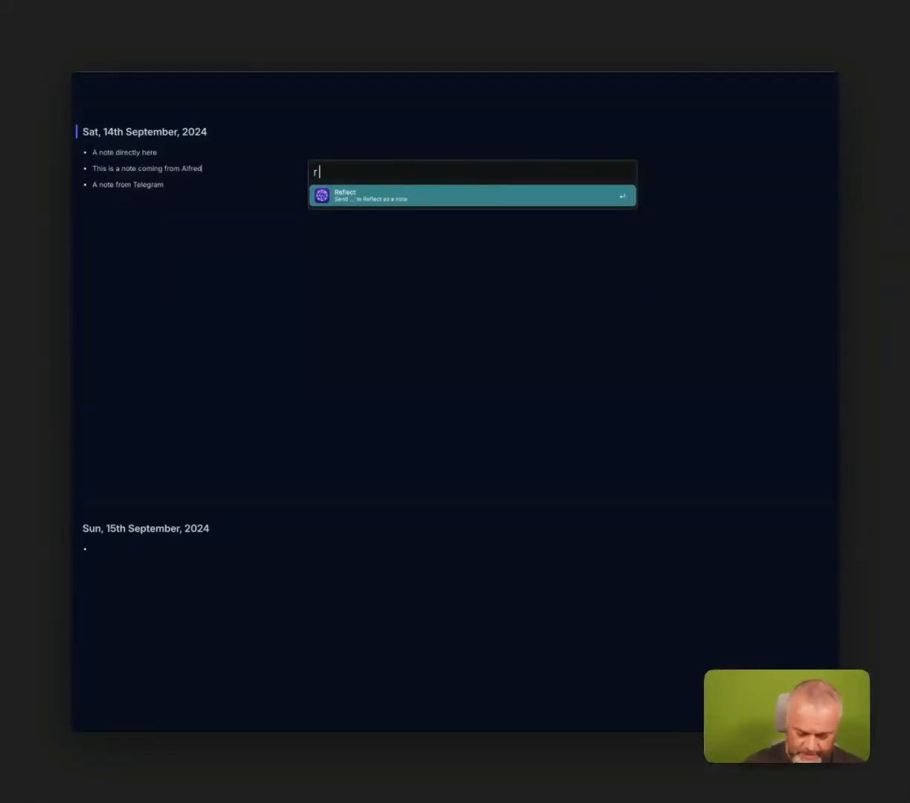
{"action": "type", "text": " I am recording a video abou"}
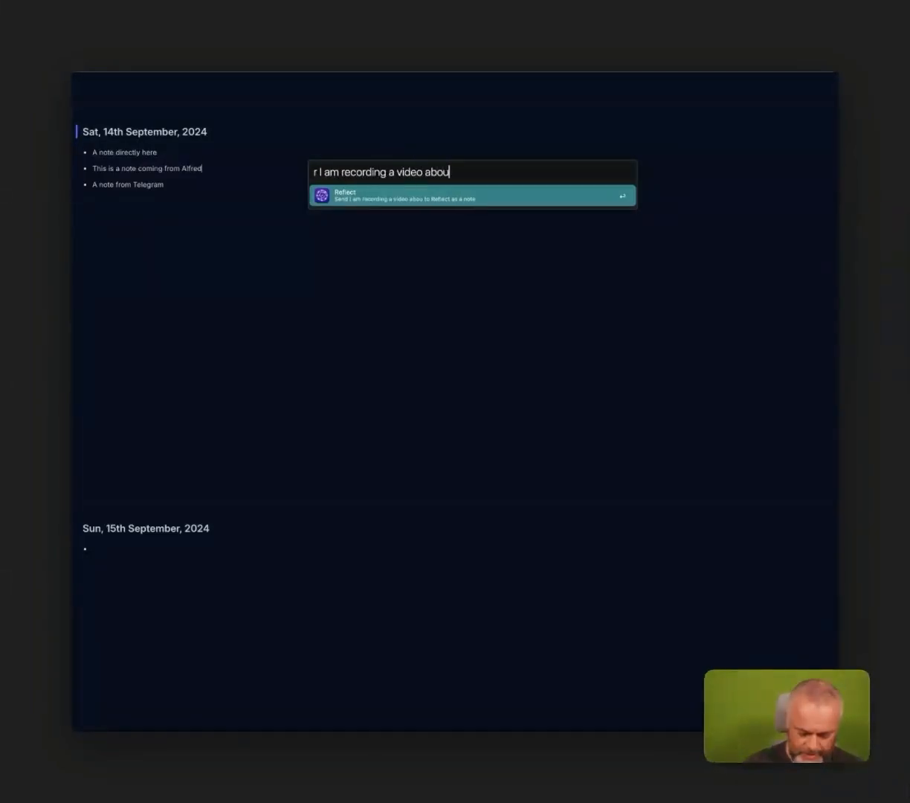
{"action": "type", "text": "t Reflect"}
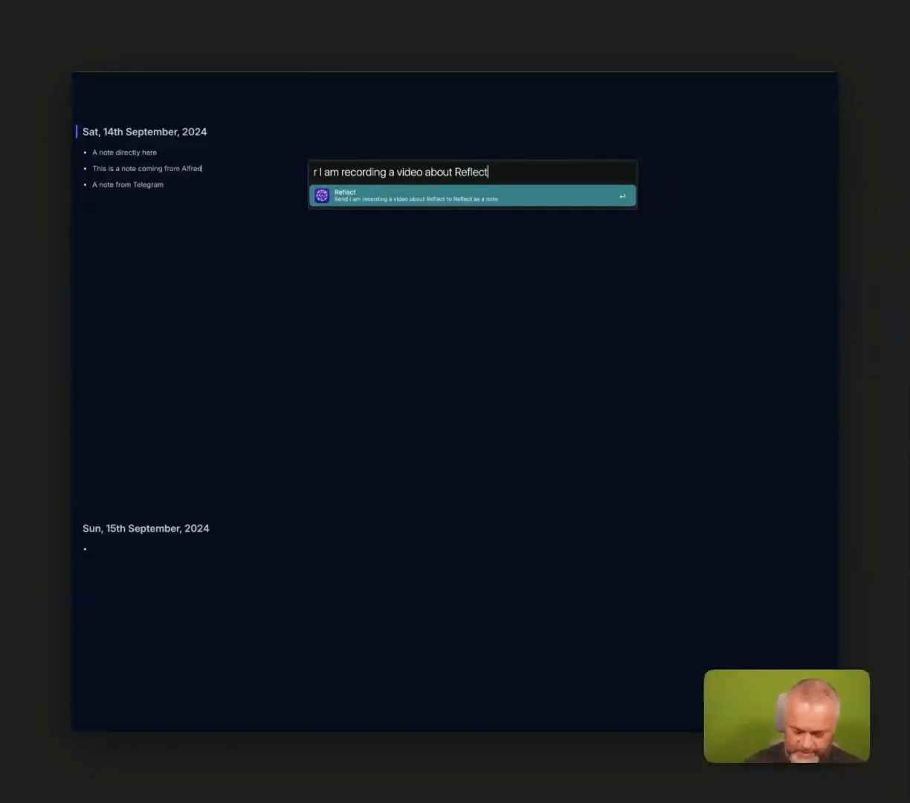
{"action": "type", "text": "]+"}
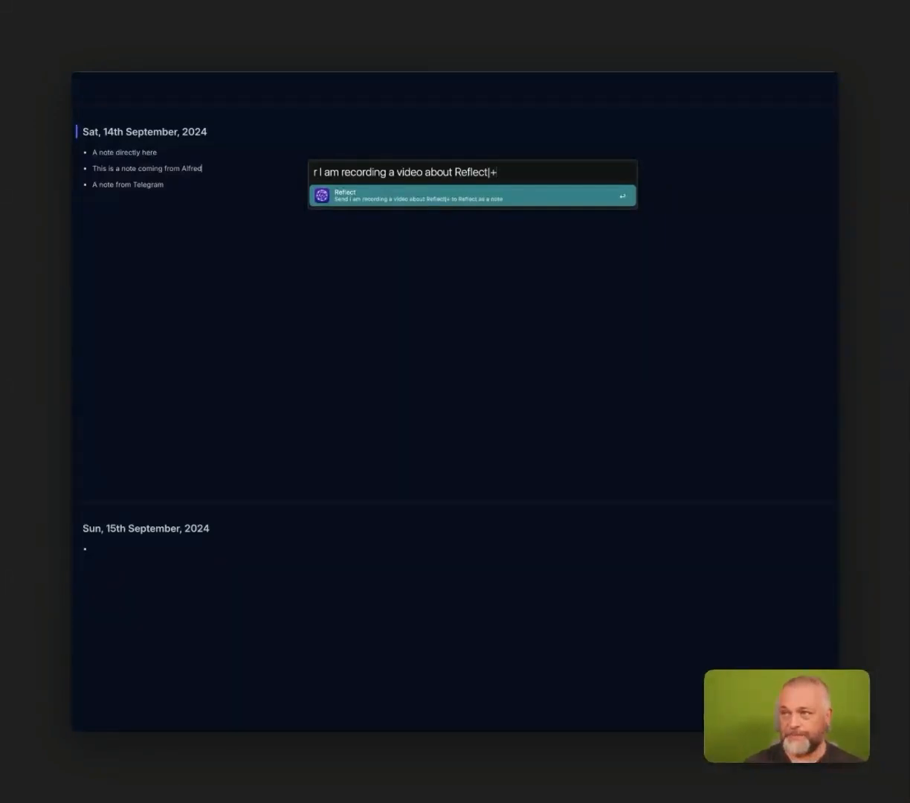
{"action": "key", "text": "Return"}
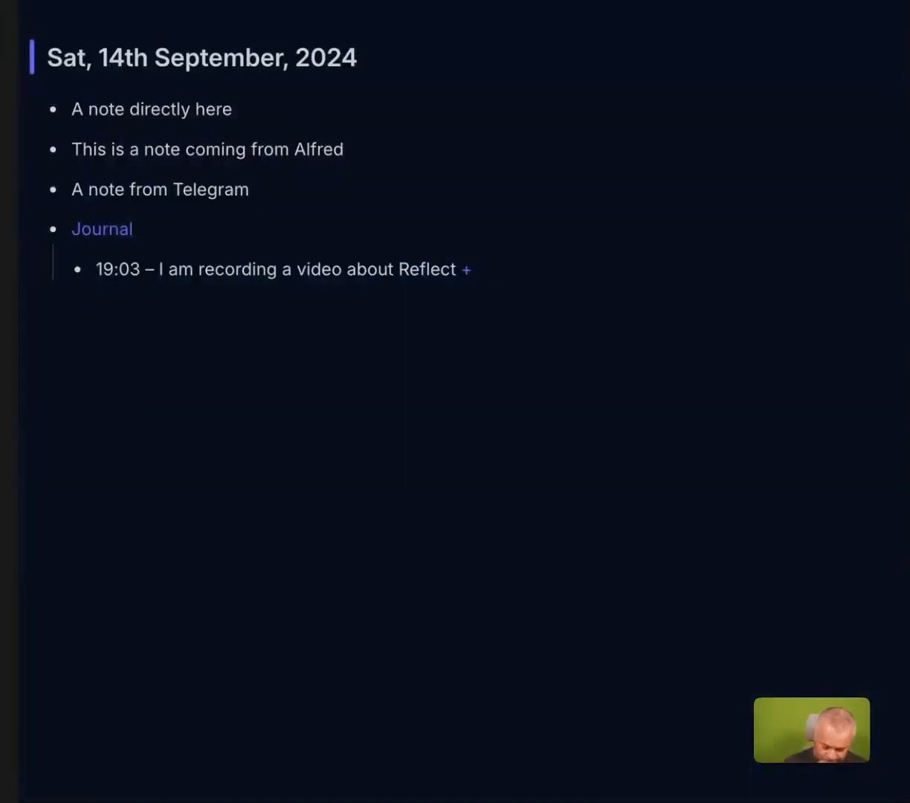
Send "Another entry, this time neutral|=" to Reflect through Alfred as a neutral journal entry.
{"action": "key", "text": "alt+space"}
{"action": "type", "text": "r"}
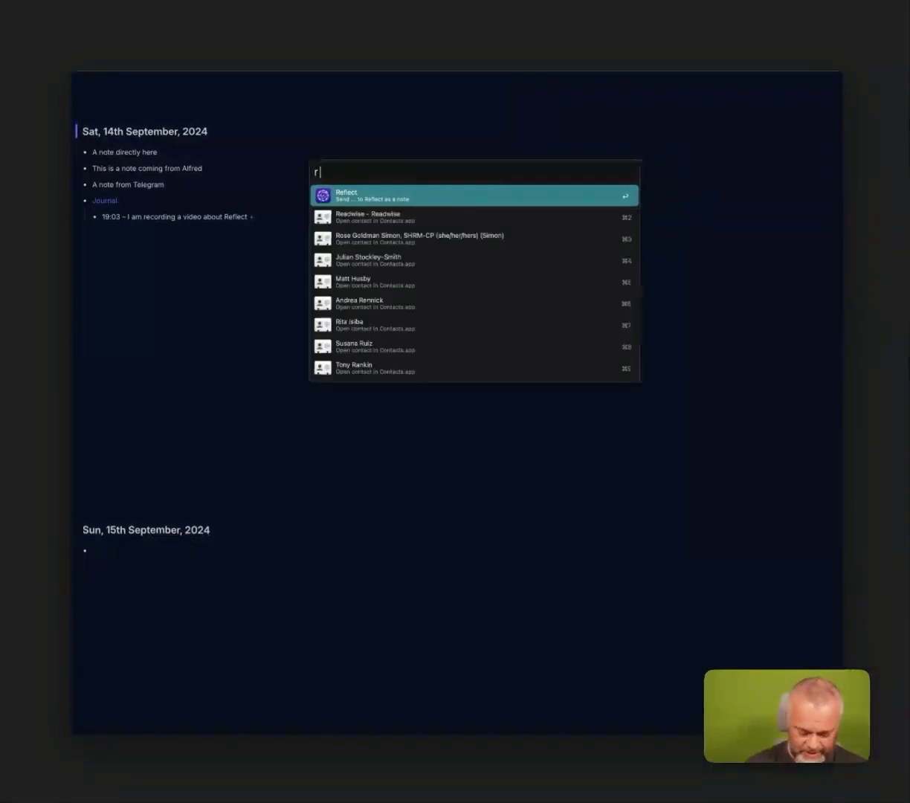
{"action": "type", "text": " Another "}
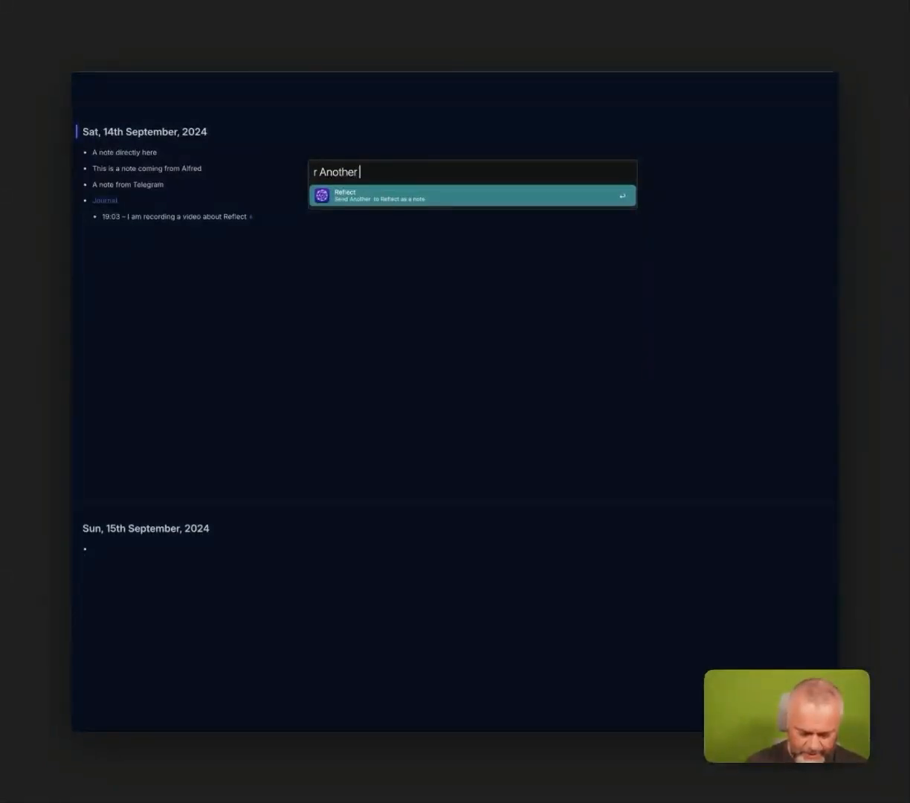
{"action": "type", "text": "entry, this "}
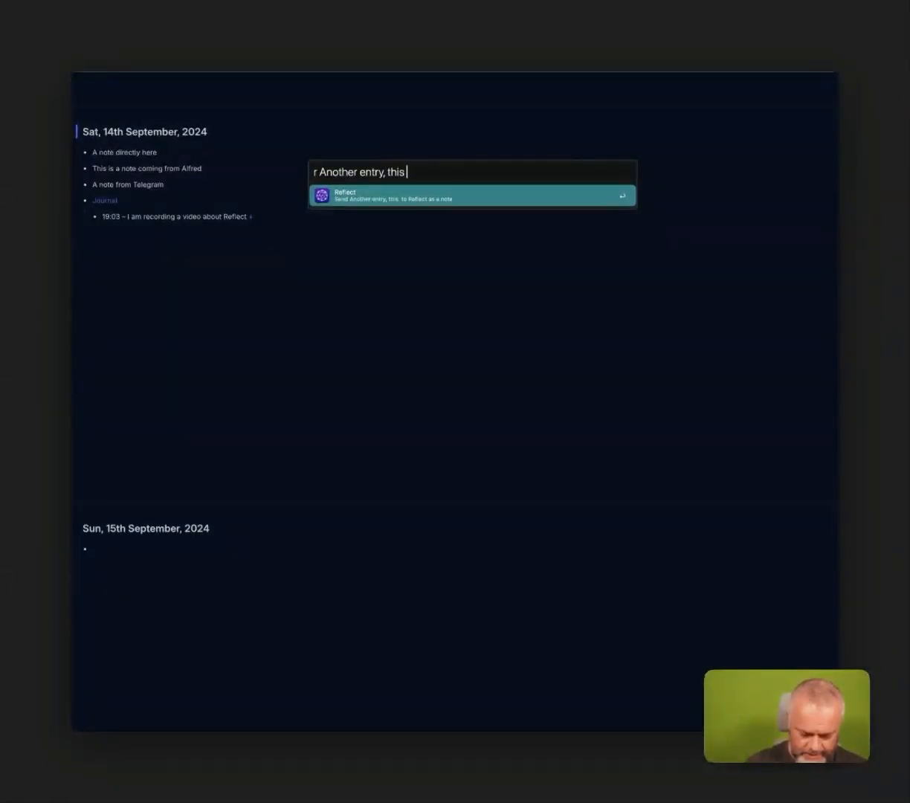
{"action": "type", "text": "time neutral"}
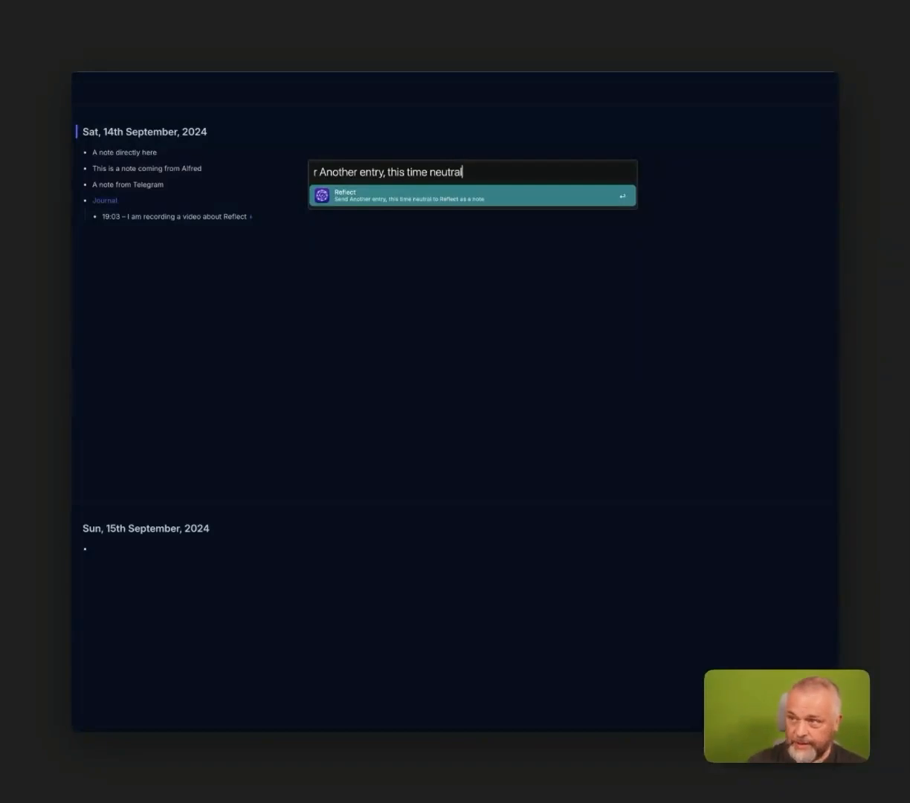
{"action": "type", "text": "|="}
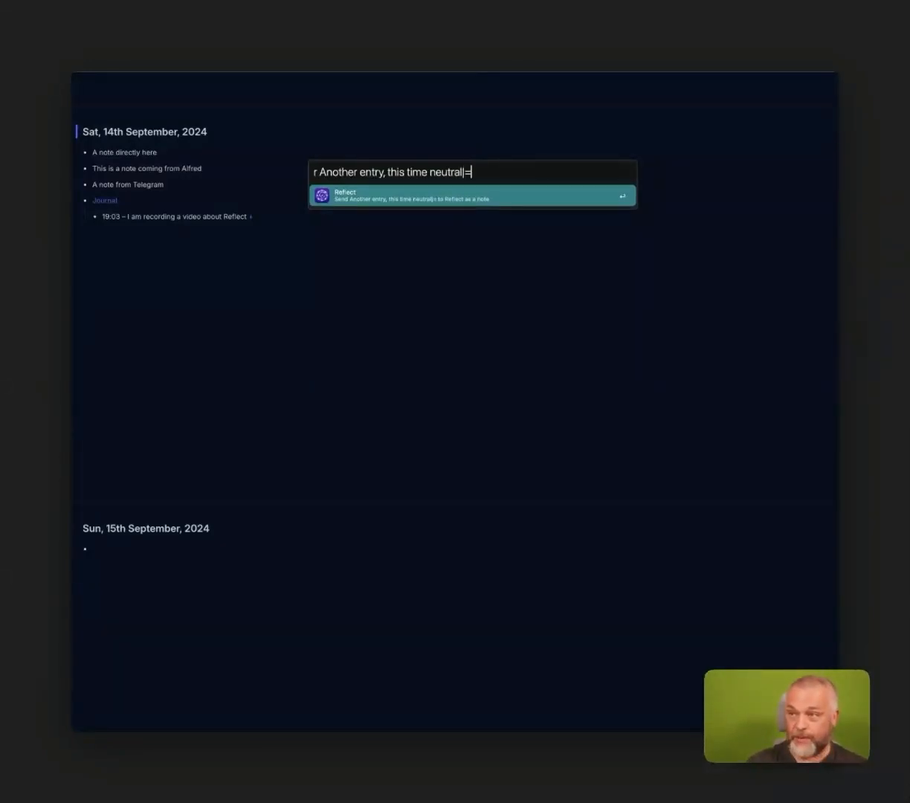
{"action": "key", "text": "Return"}
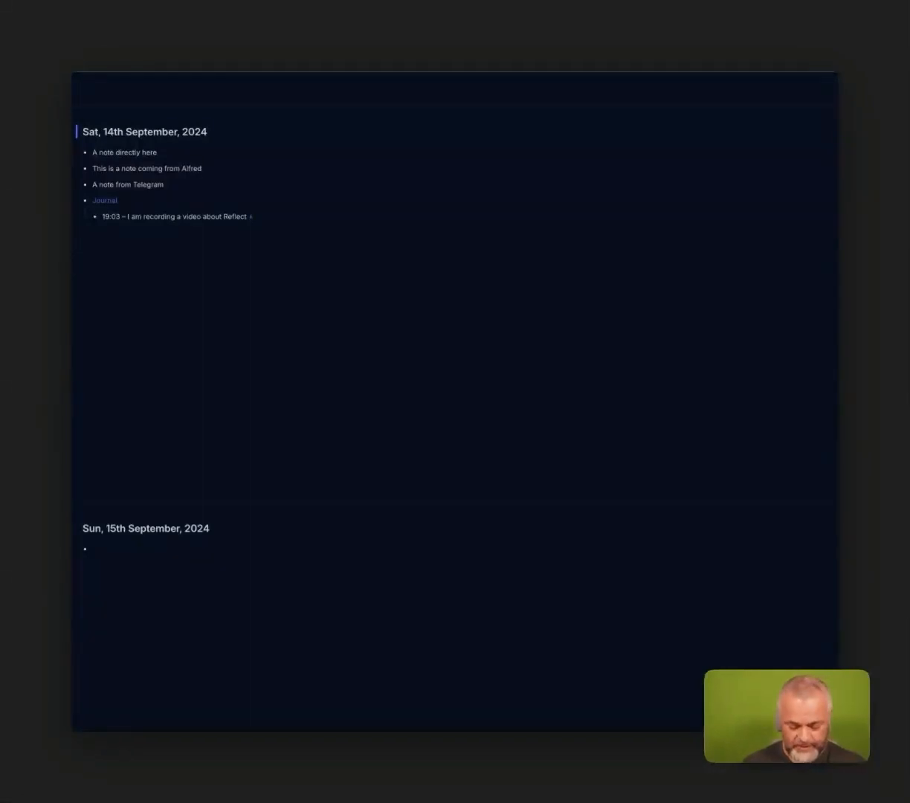
Send "This one was an annoying one|-" to Reflect through Alfred as a negative journal entry.
{"action": "key", "text": "alt+space"}
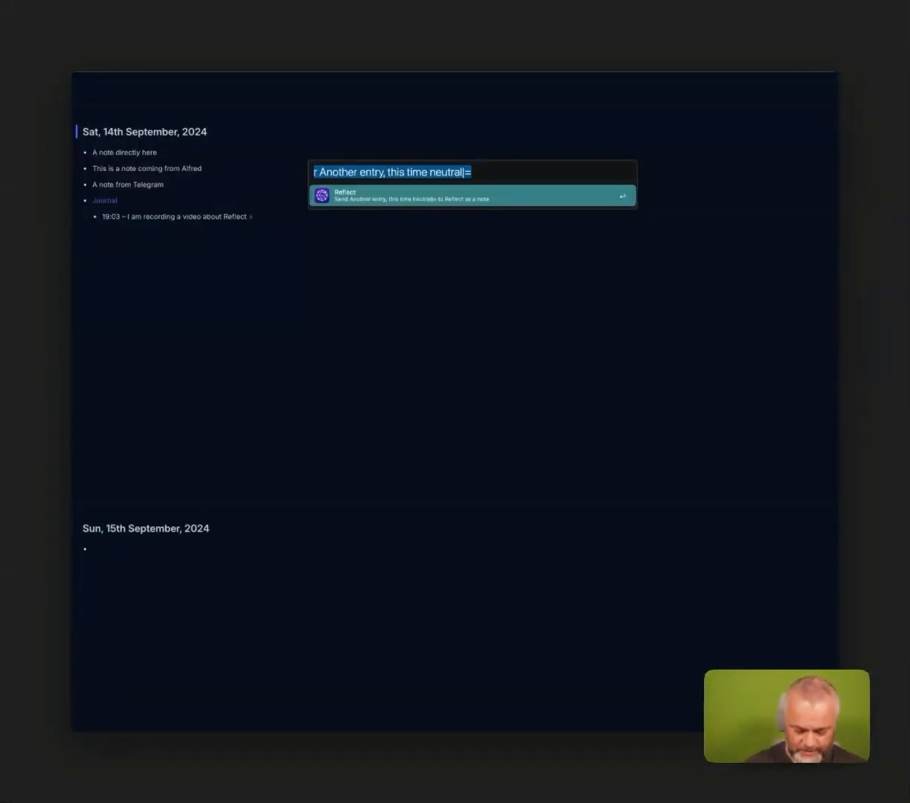
{"action": "type", "text": "l"}
{"action": "key", "text": "BackSpace"}
{"action": "type", "text": "r "}
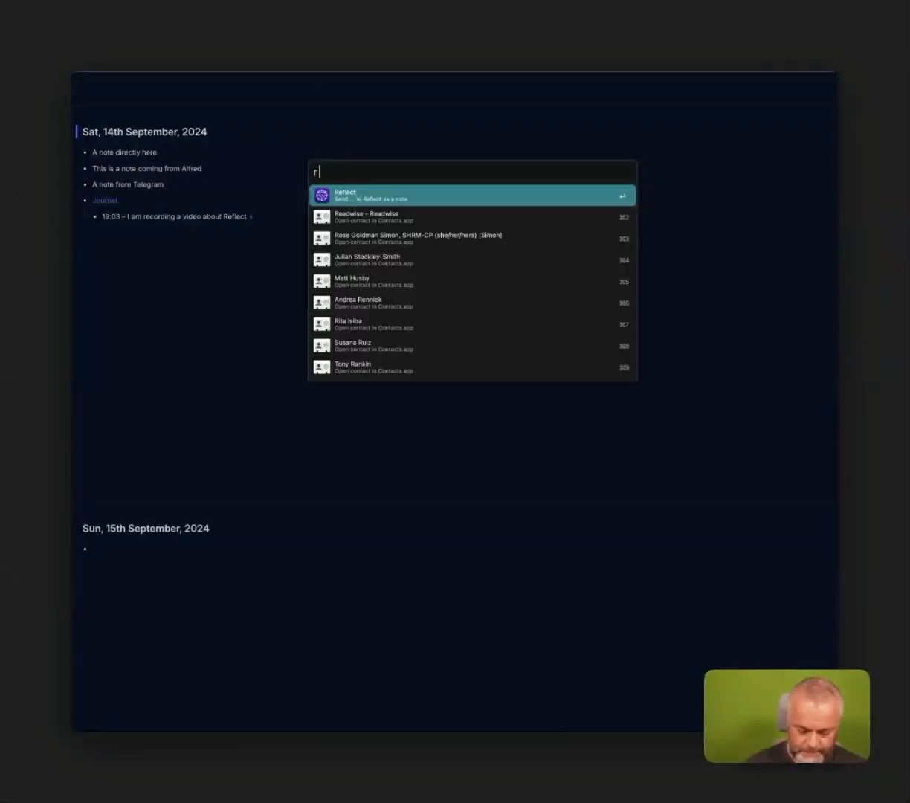
{"action": "type", "text": "This one was"}
{"action": "type", "text": "a"}
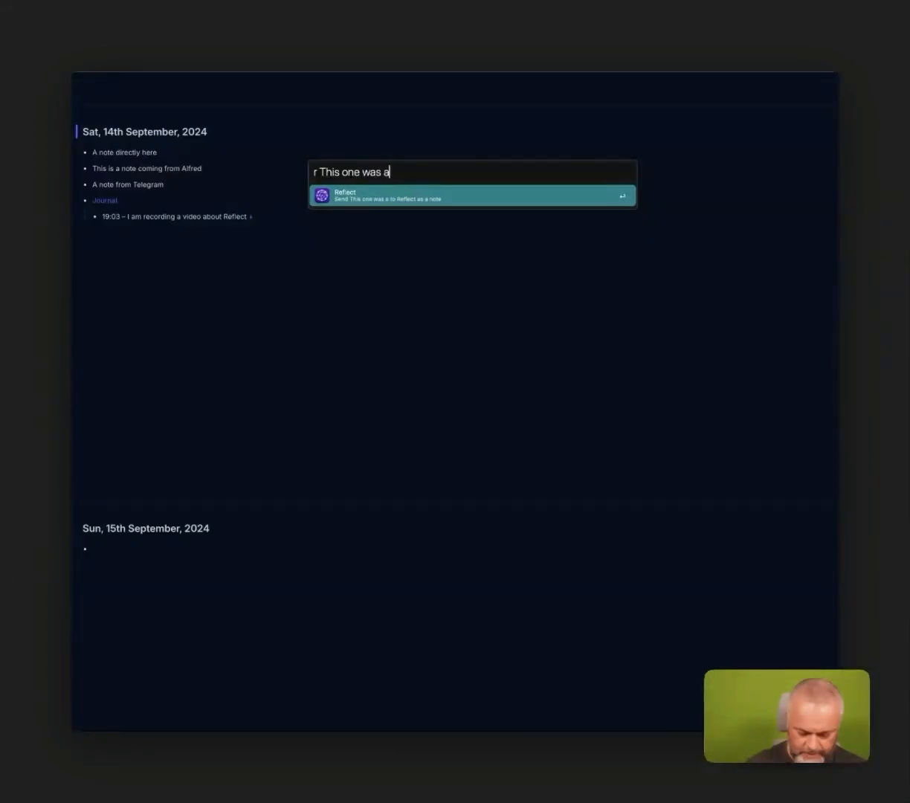
{"action": "type", "text": "n annoying one"}
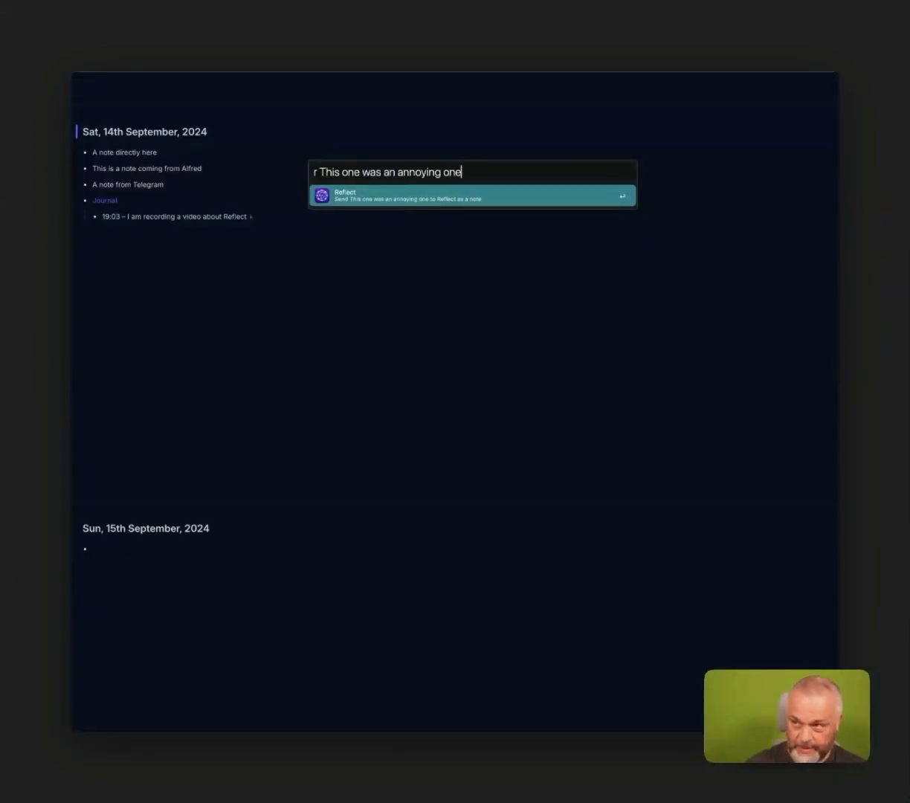
{"action": "type", "text": "|-"}
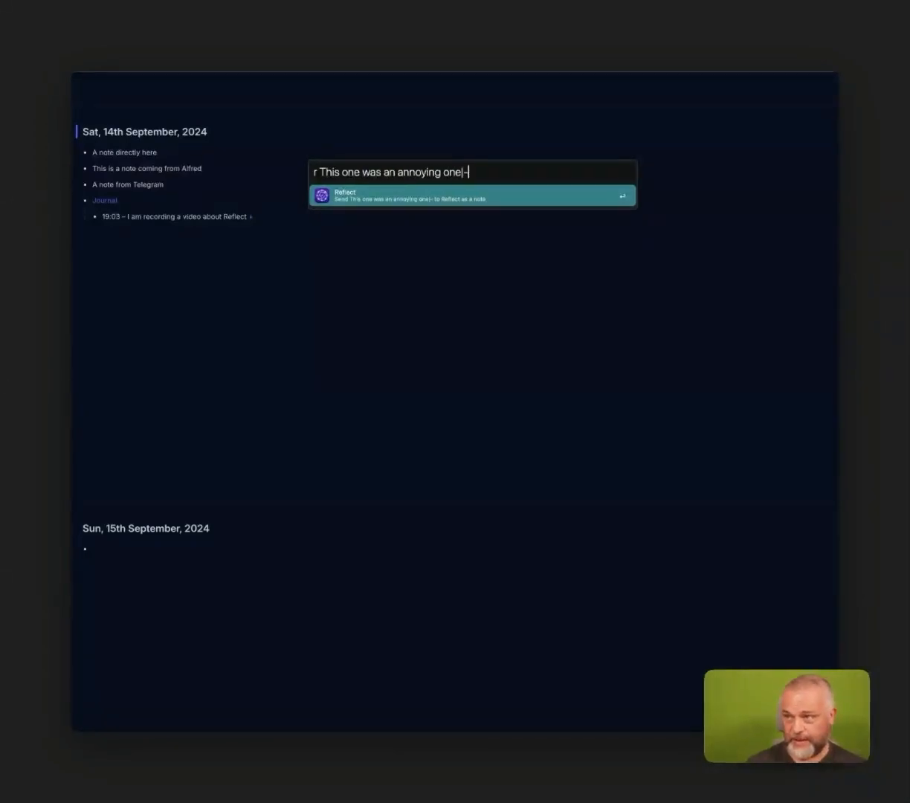
{"action": "key", "text": "Return"}
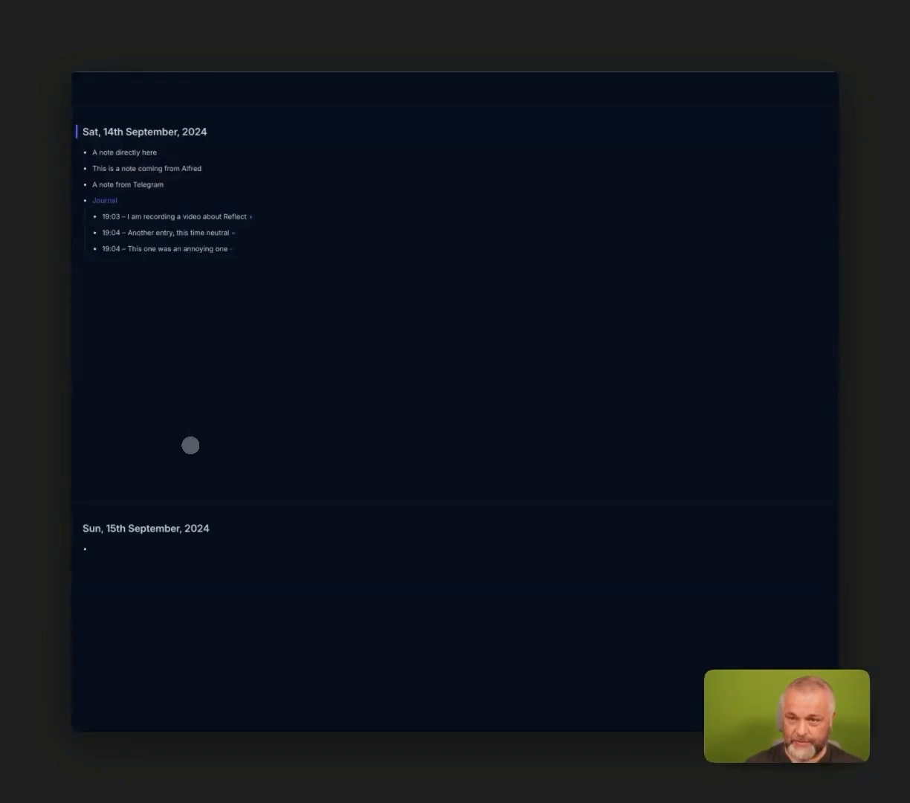
Switch to Telegram and send "A neutral entry from Telegram |=" to the Totoro bot as a neutral journal entry.
{"action": "key", "text": "super+Tab"}
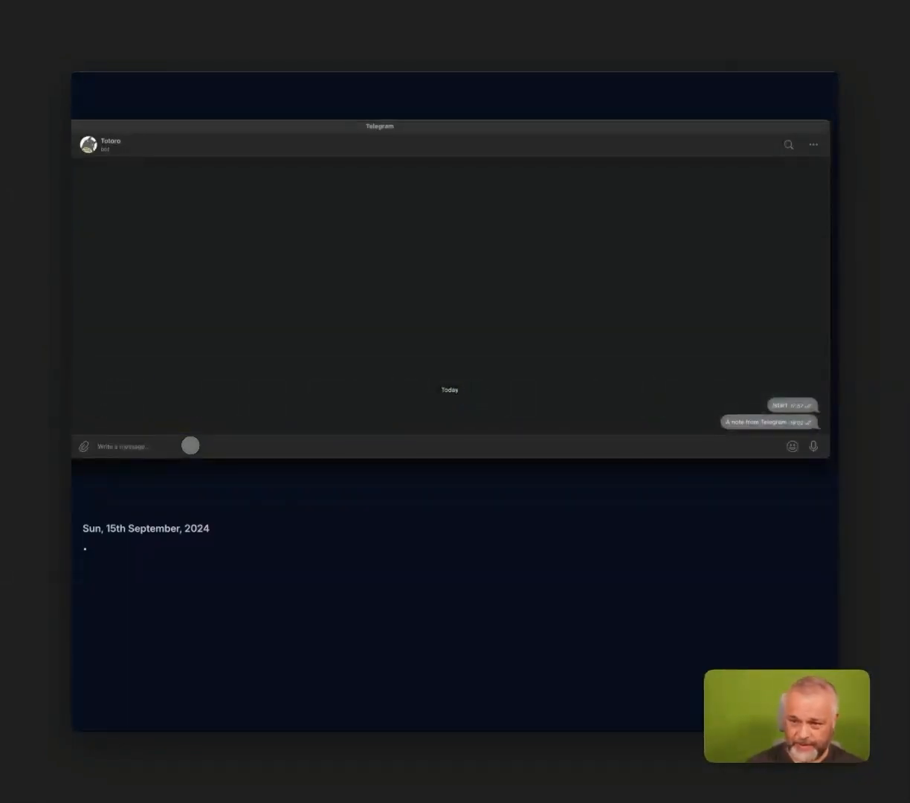
{"action": "type", "text": "A neutral entry"}
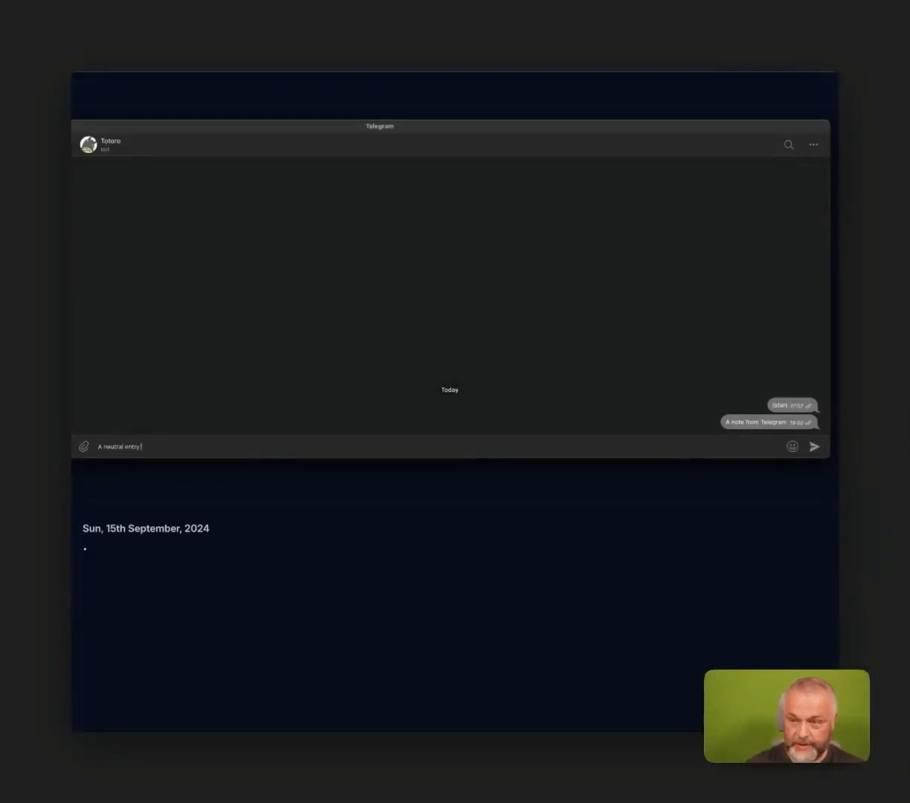
{"action": "type", "text": " from Tele"}
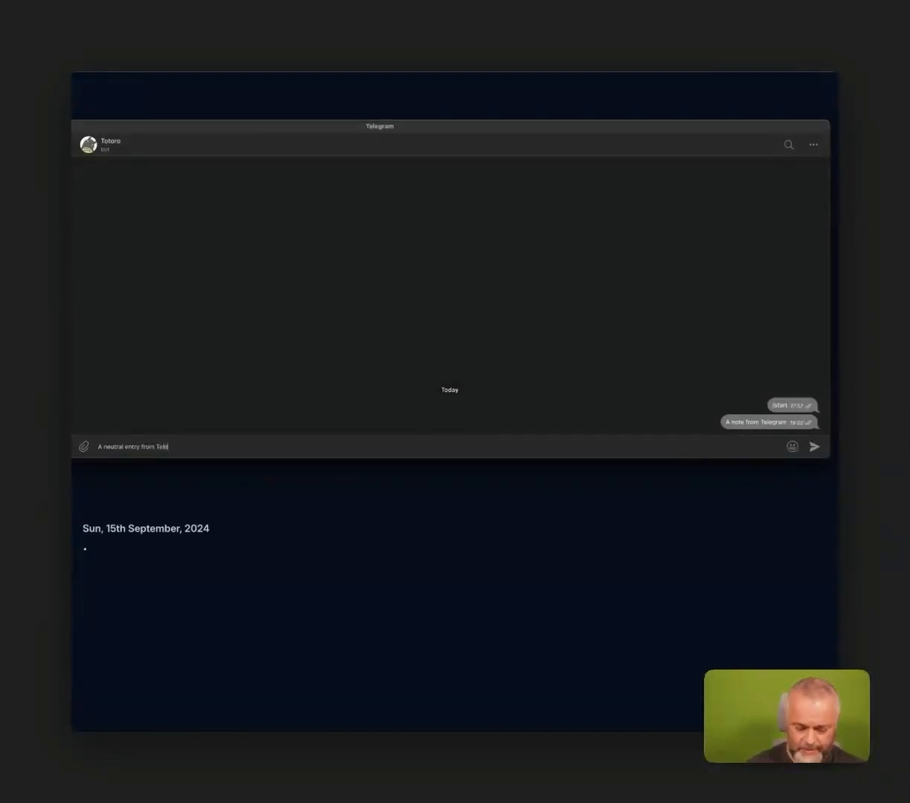
{"action": "type", "text": "gram "}
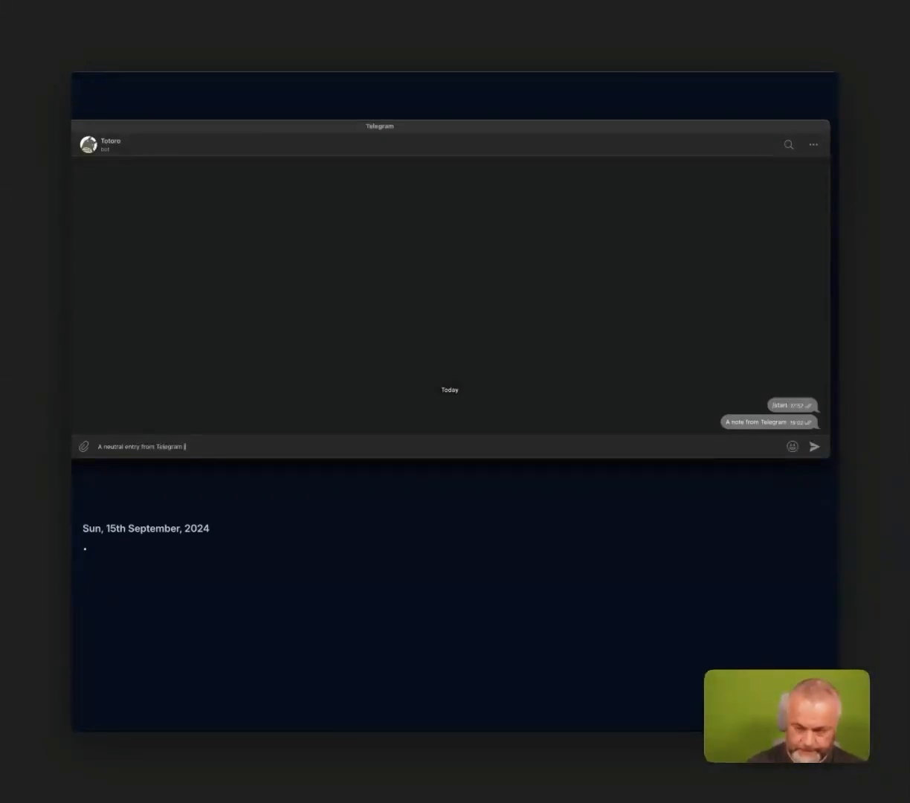
{"action": "type", "text": "#"}
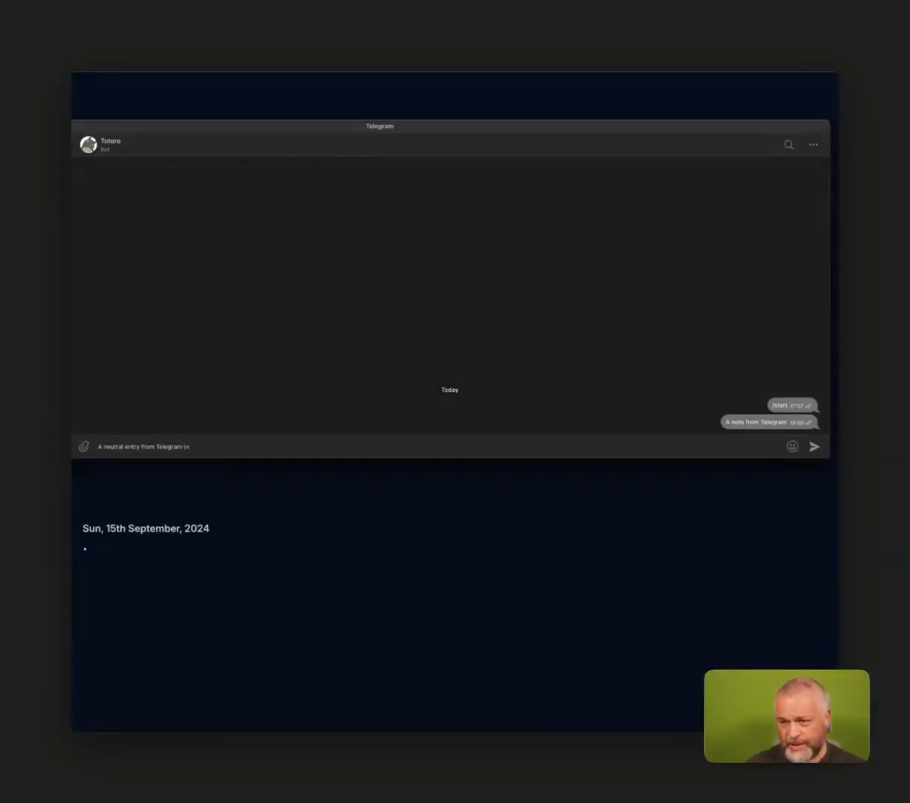
{"action": "key", "text": "Return"}
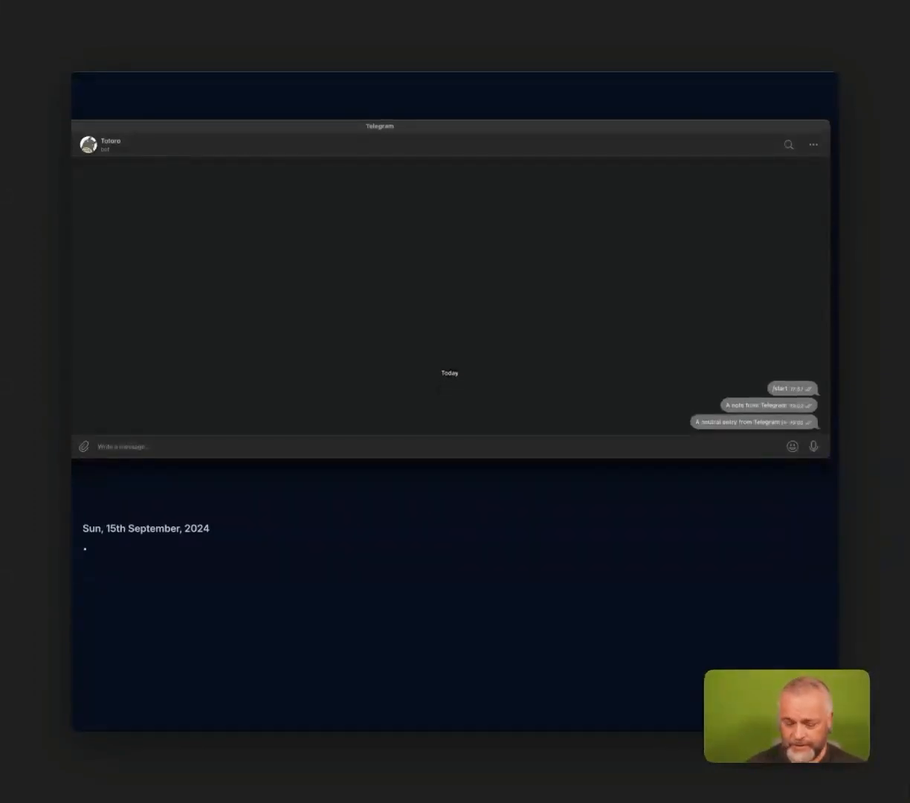
Send "A positive one|+" to the Totoro bot as a positive journal entry.
{"action": "type", "text": "A postiv"}
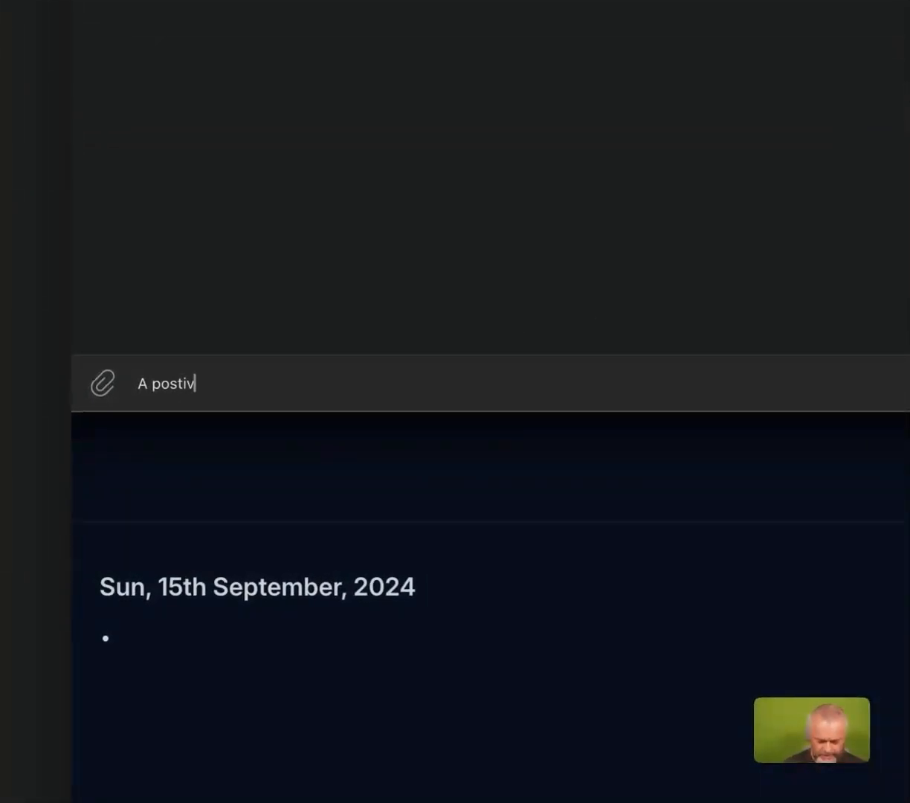
{"action": "type", "text": "e one+"}
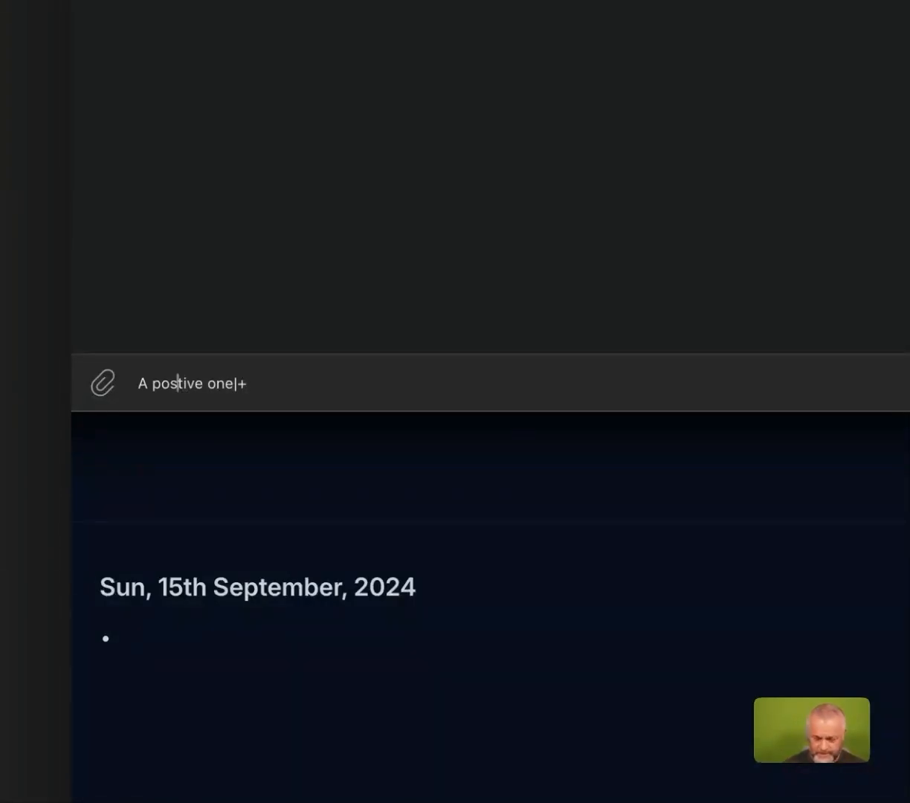
{"action": "key", "text": "Return"}
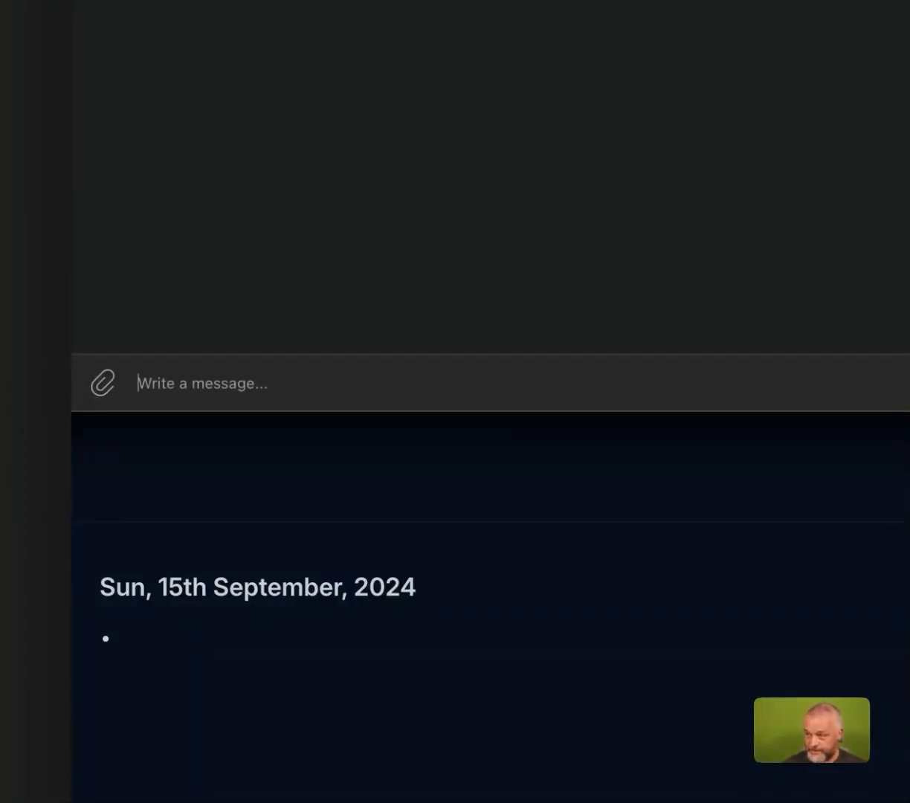
Send "Something troubling me|-" to the Totoro bot as a negative journal entry.
{"action": "type", "text": "So"}
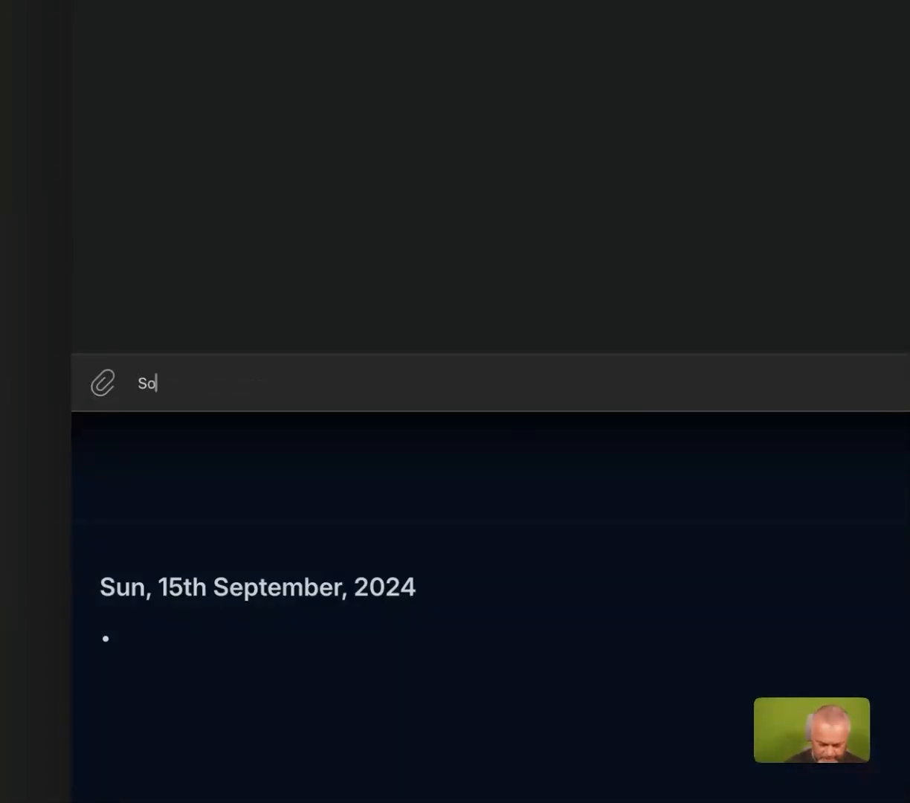
{"action": "type", "text": "mething tlroubli"}
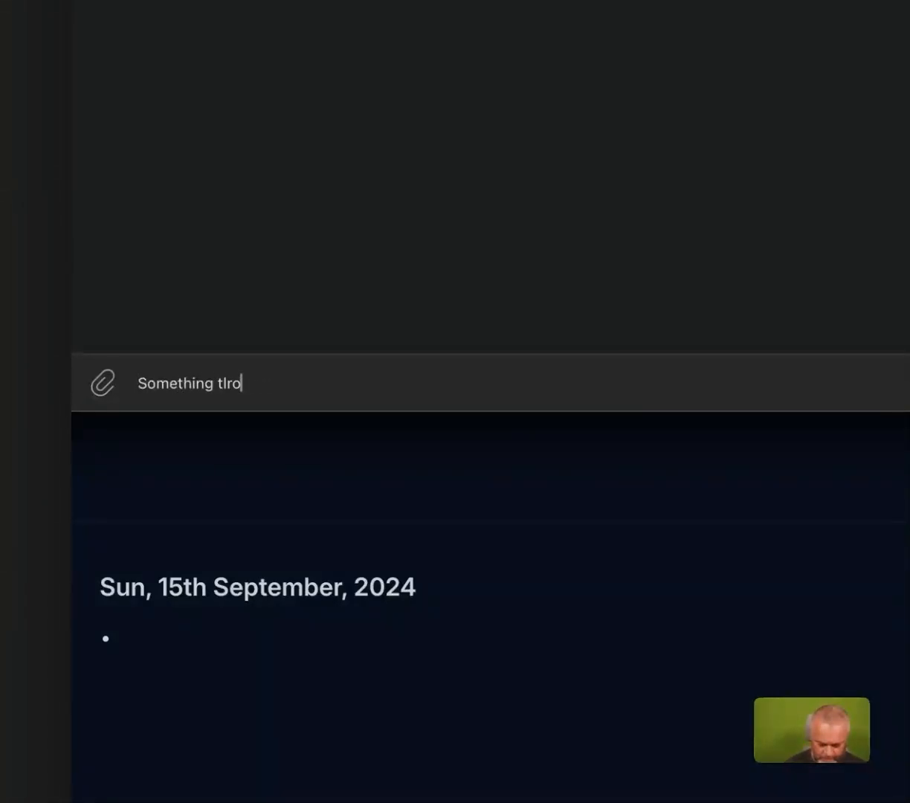
{"action": "key", "text": "BackSpace"}
{"action": "key", "text": "BackSpace"}
{"action": "key", "text": "BackSpace"}
{"action": "key", "text": "BackSpace"}
{"action": "key", "text": "BackSpace"}
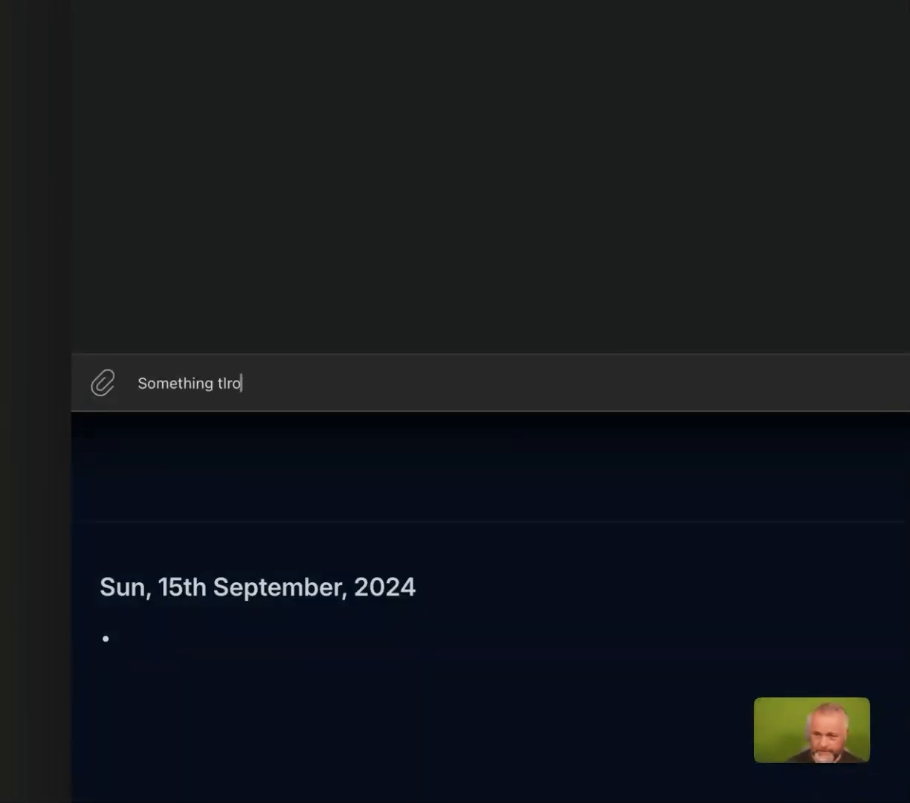
{"action": "type", "text": "roublinsg"}
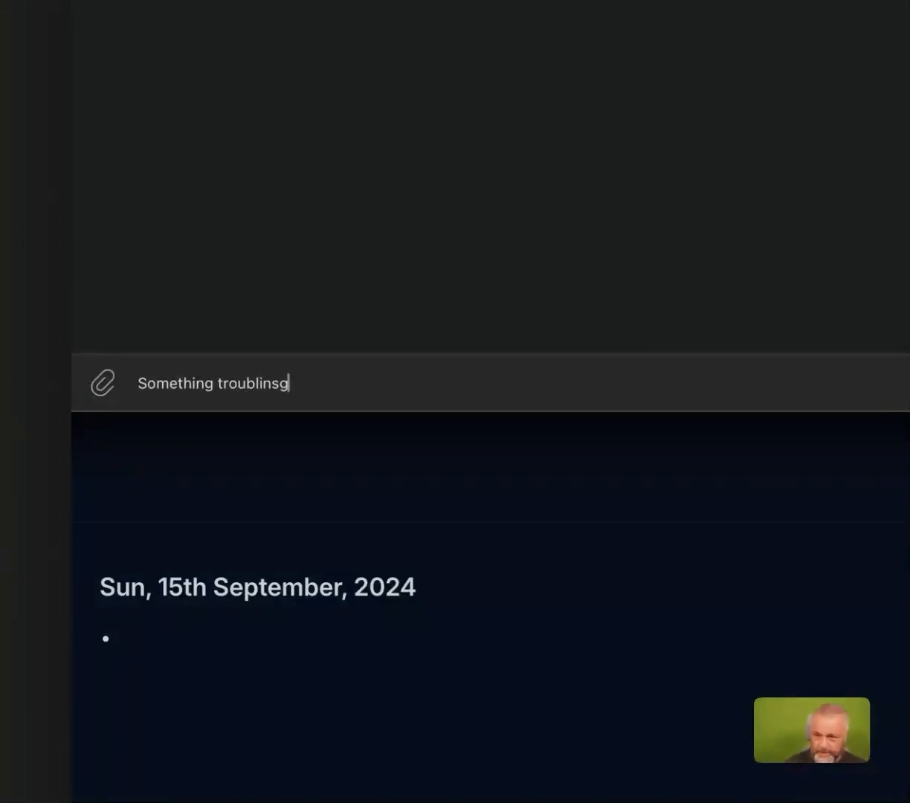
{"action": "key", "text": "BackSpace"}
{"action": "key", "text": "BackSpace"}
{"action": "type", "text": "g me-"}
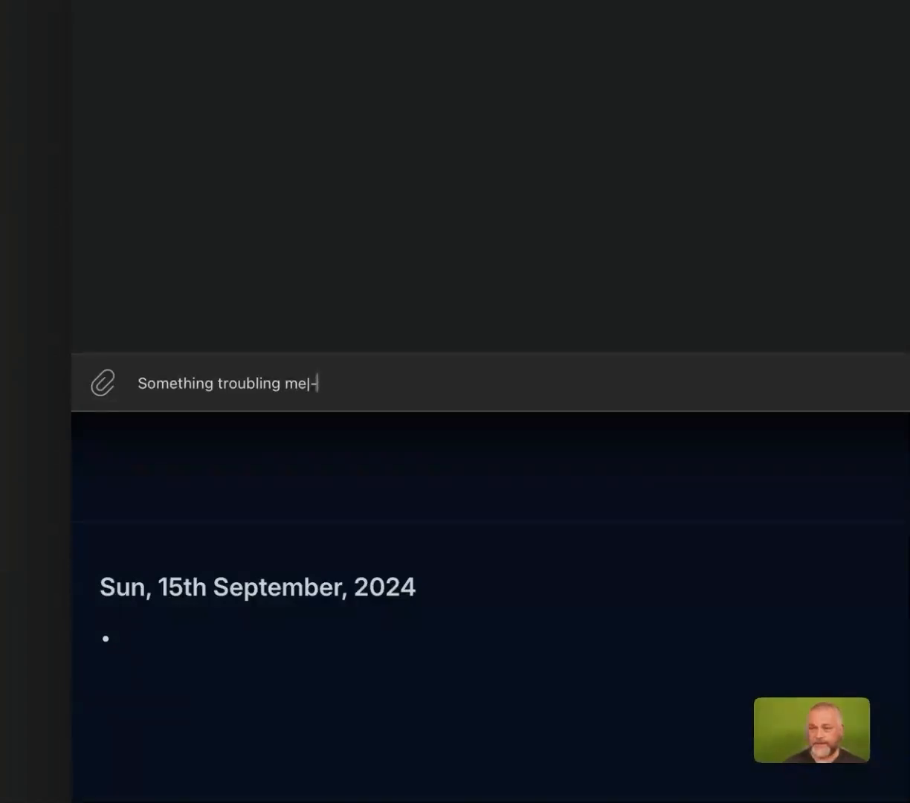
{"action": "key", "text": "Return"}
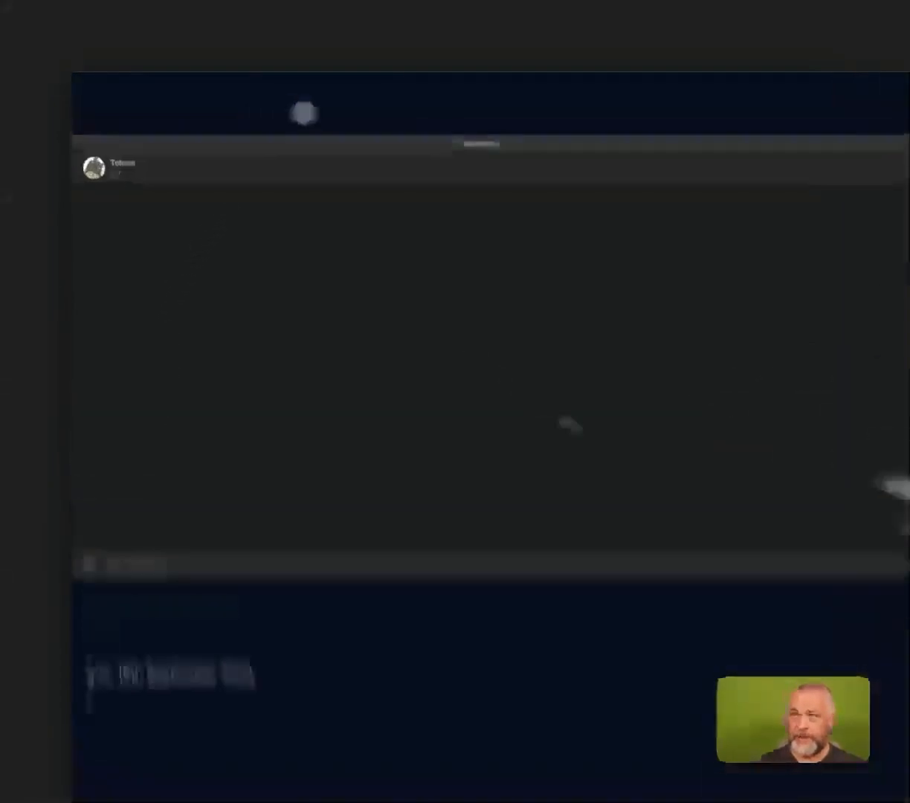
Return to Reflect, open the Journal note to review its linked entries, and go back to the daily note.
{"action": "left_click", "coordinate": [248, 103]}
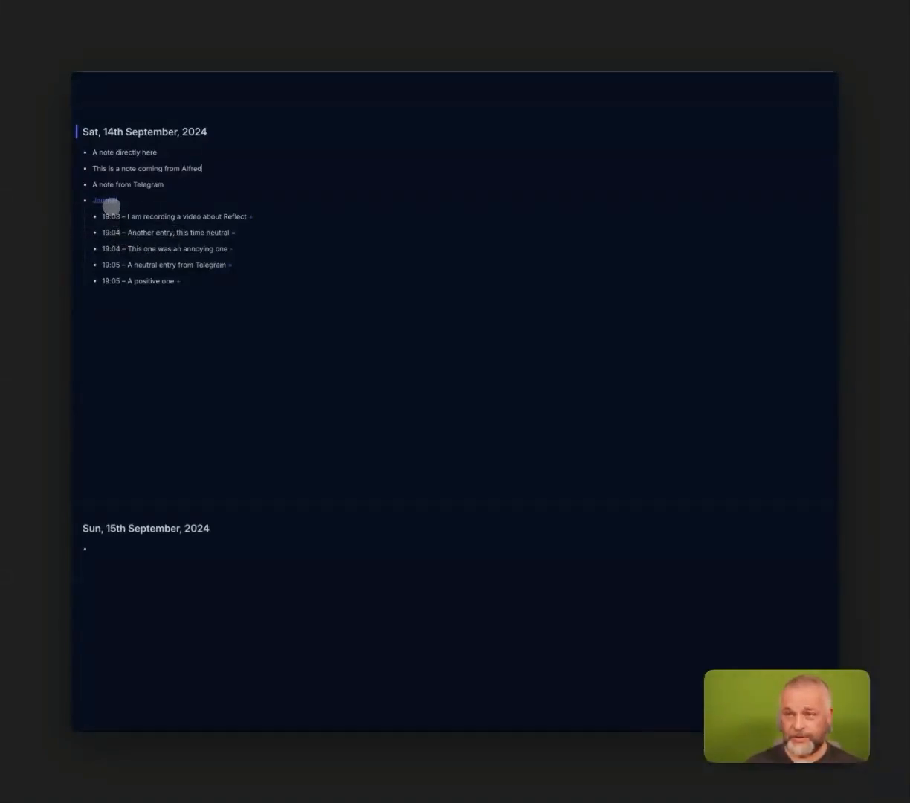
{"action": "left_click", "coordinate": [101, 200]}
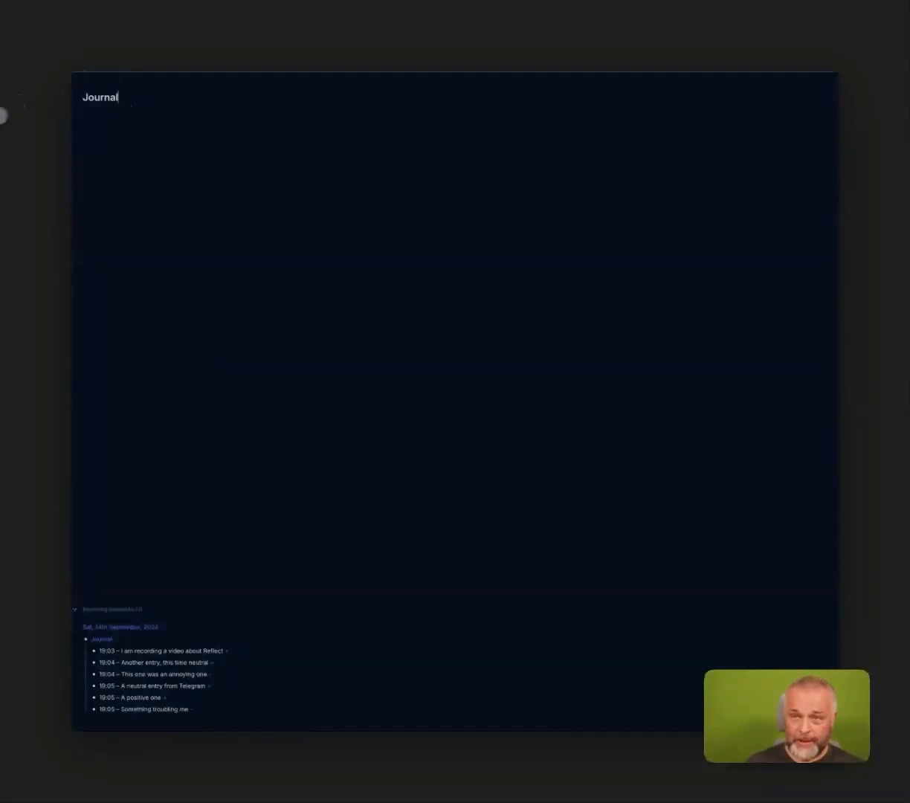
{"action": "left_click", "coordinate": [1, 115]}
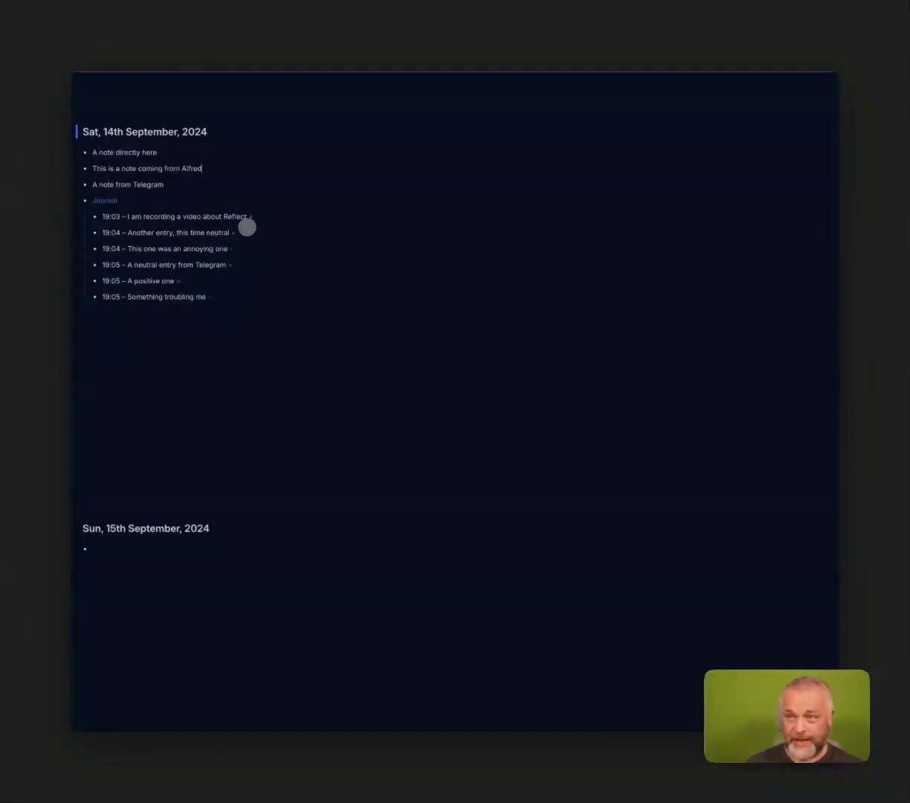
Open the neutral and negative mood tag pages to view entries filtered by mood, returning to the daily note each time.
{"action": "left_click", "coordinate": [251, 216]}
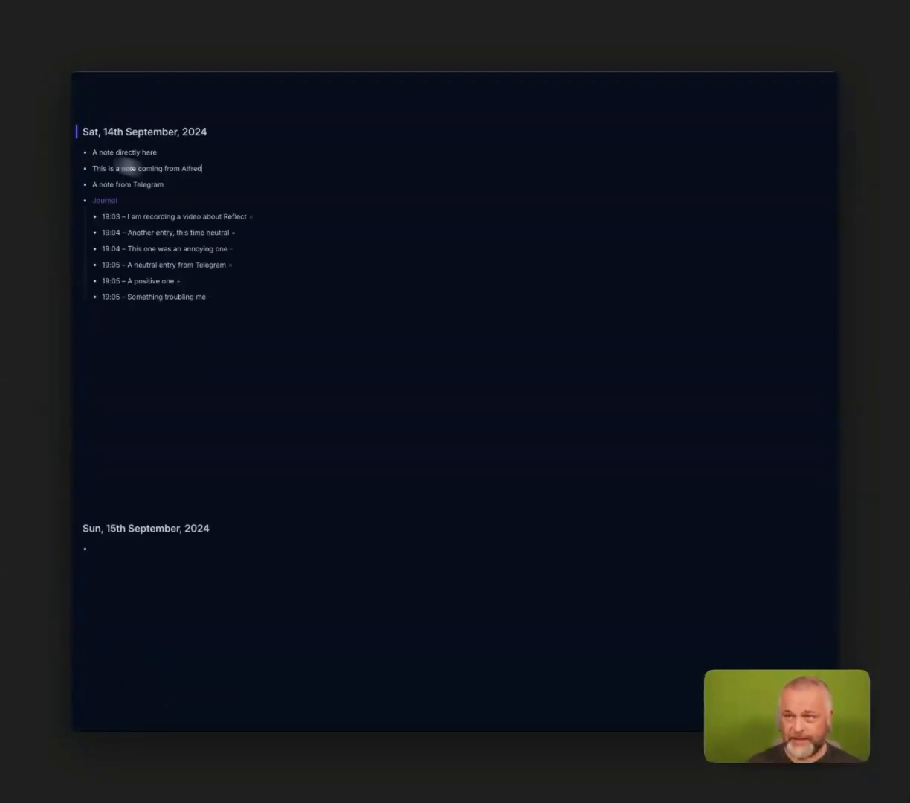
{"action": "left_click", "coordinate": [234, 234]}
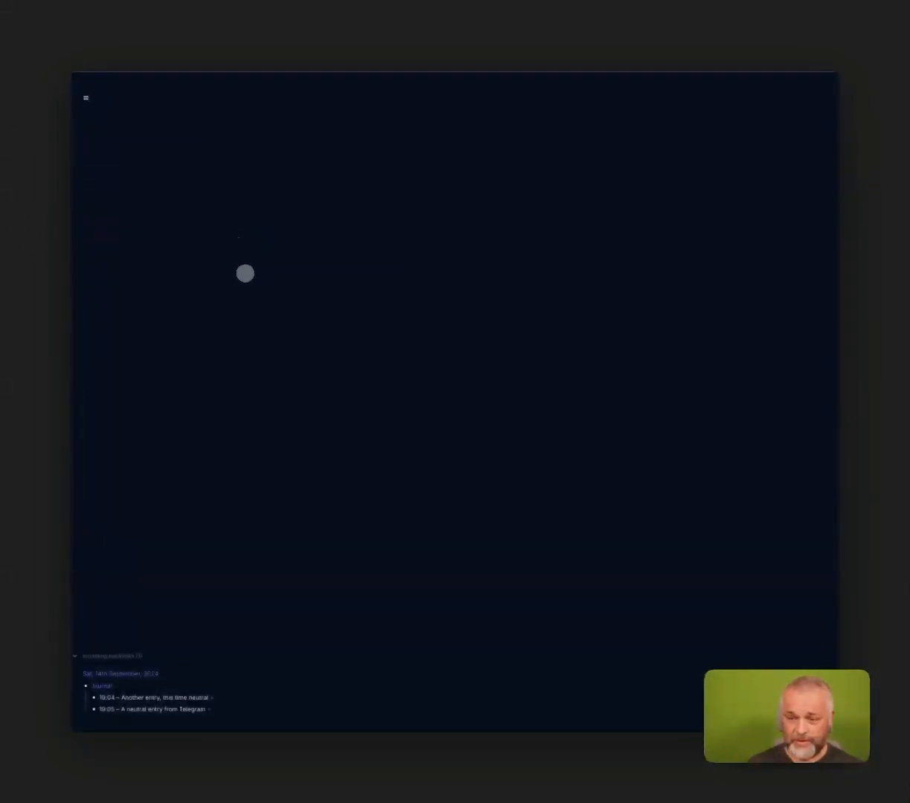
{"action": "key", "text": "super+["}
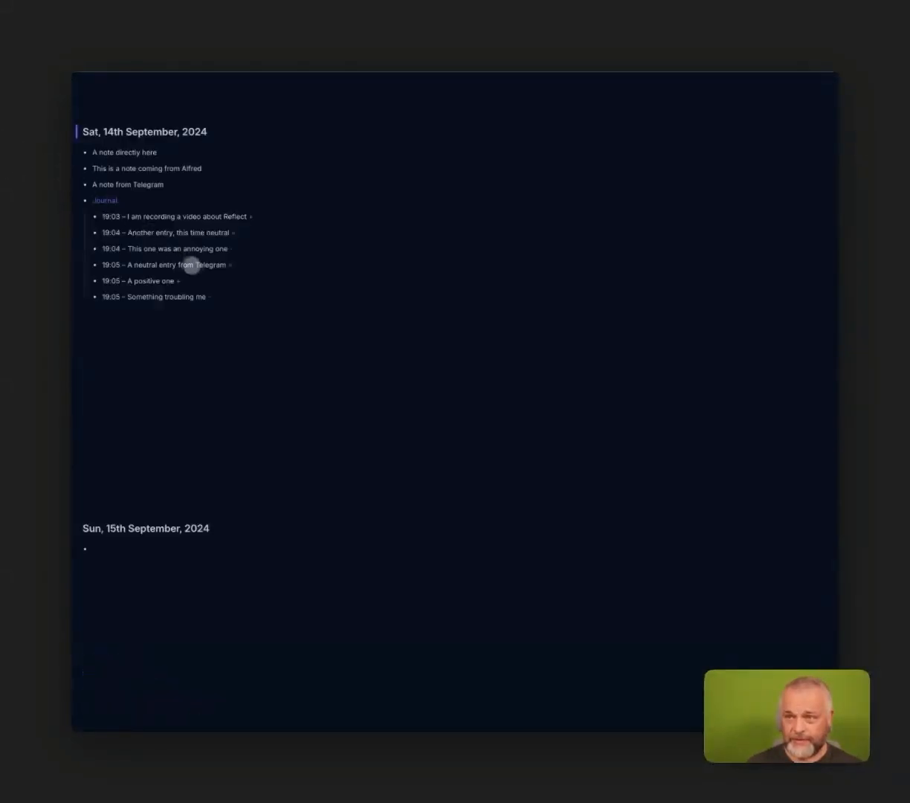
{"action": "left_click", "coordinate": [210, 298]}
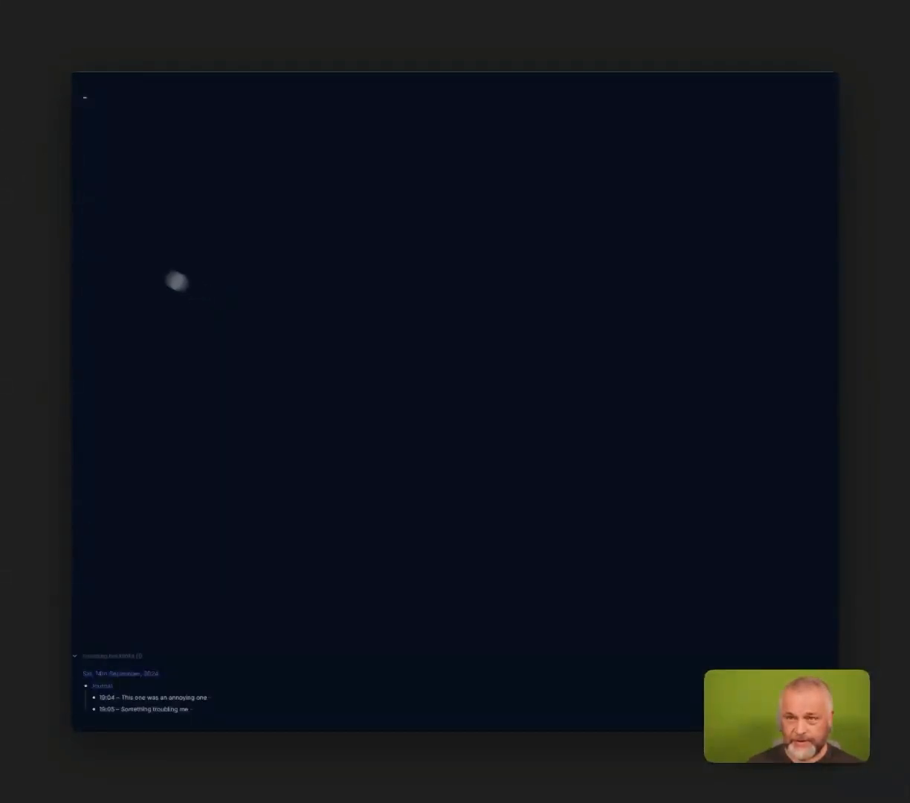
{"action": "key", "text": "super+["}
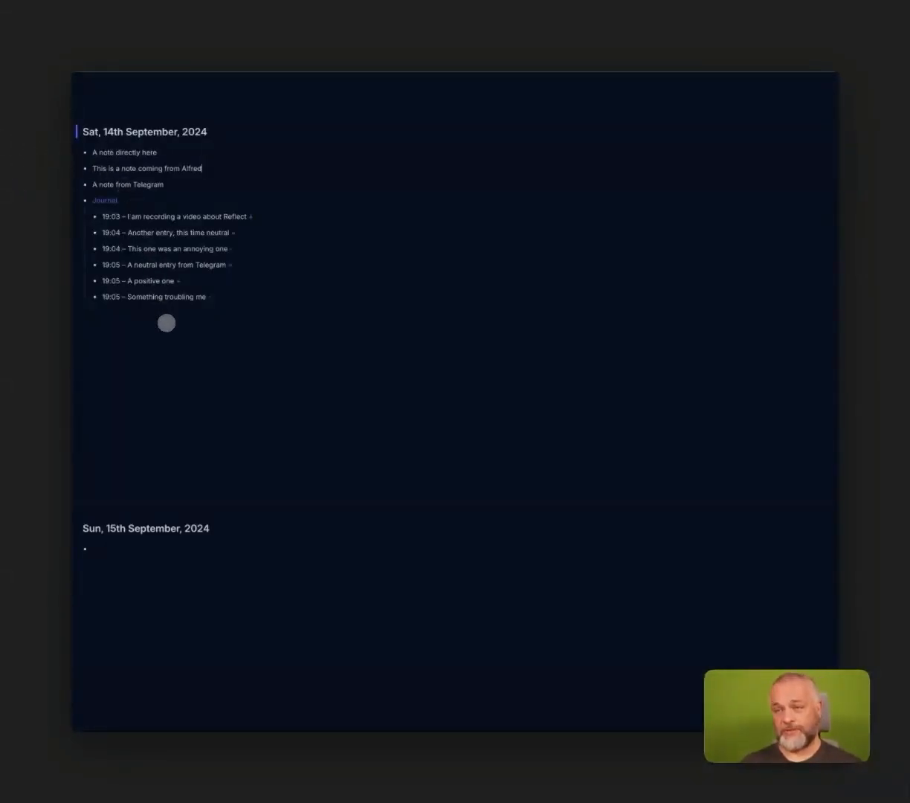